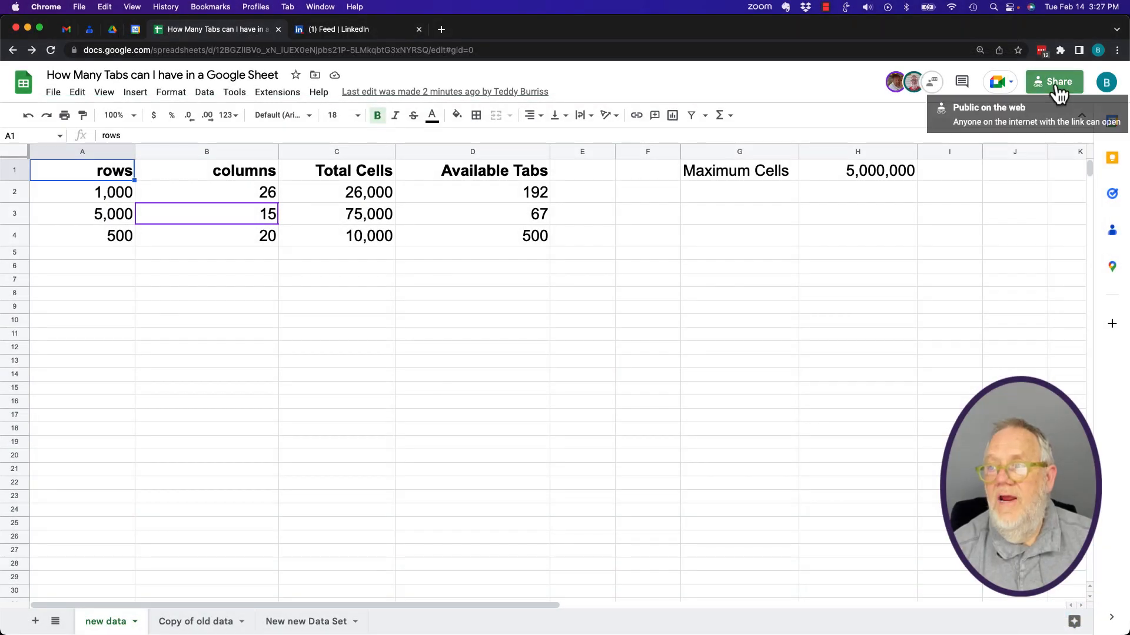
# - Review the spreadsheet's sharing settings and each account's access level, and close them
pyautogui.click(1057, 89)
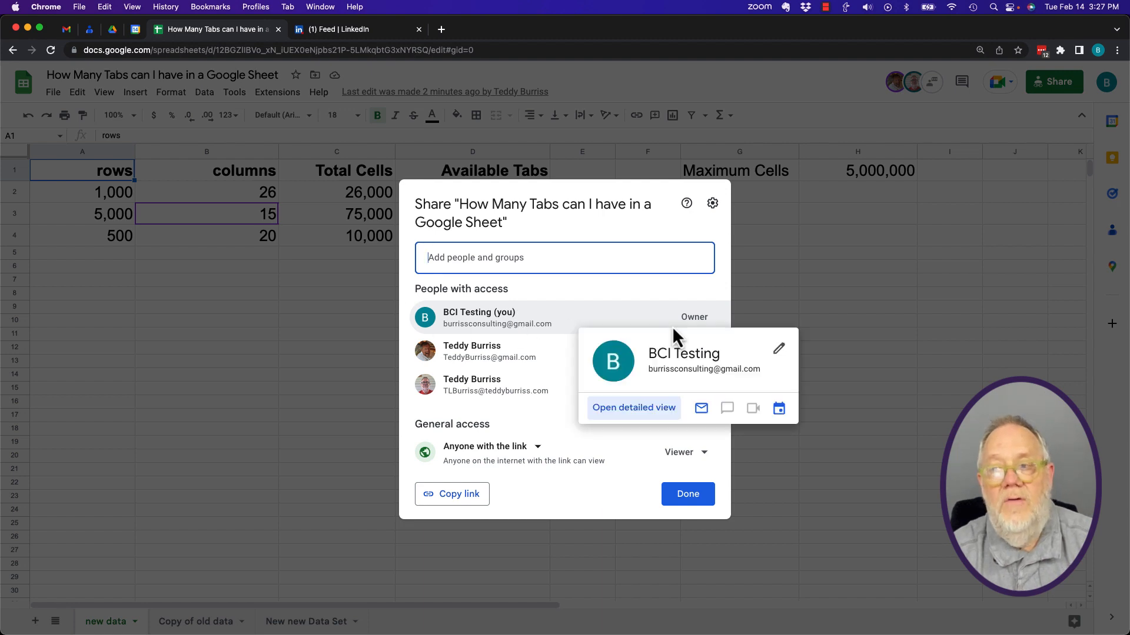
pyautogui.moveTo(478, 360)
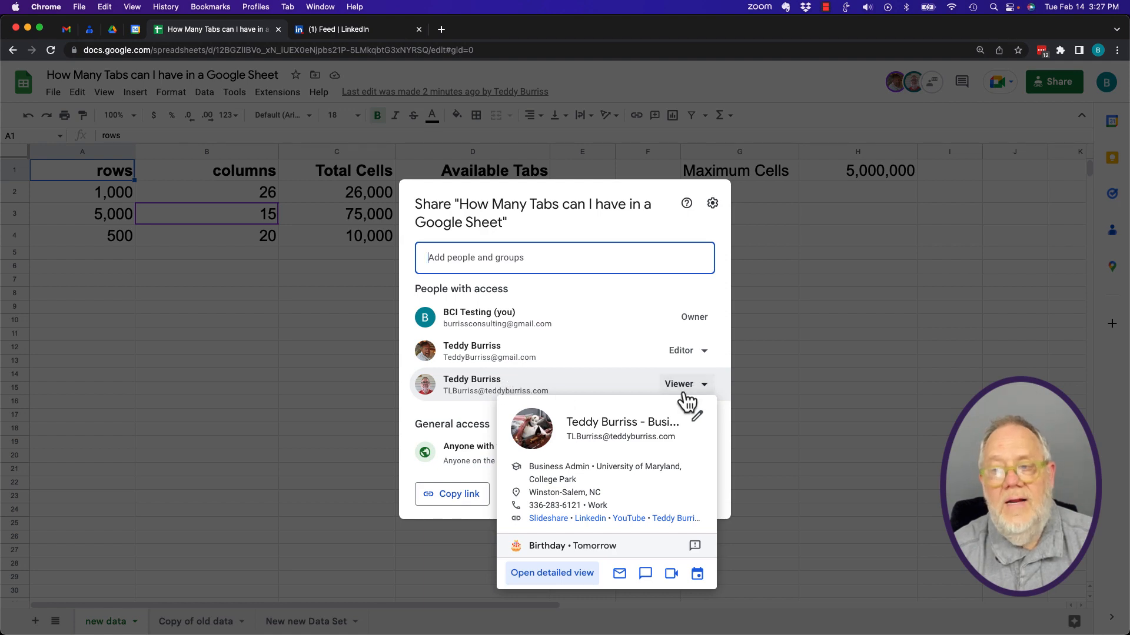
pyautogui.click(181, 400)
# - Switch to the browser profile of the account with viewer access and check the spreadsheet's view-only notice
pyautogui.click(265, 7)
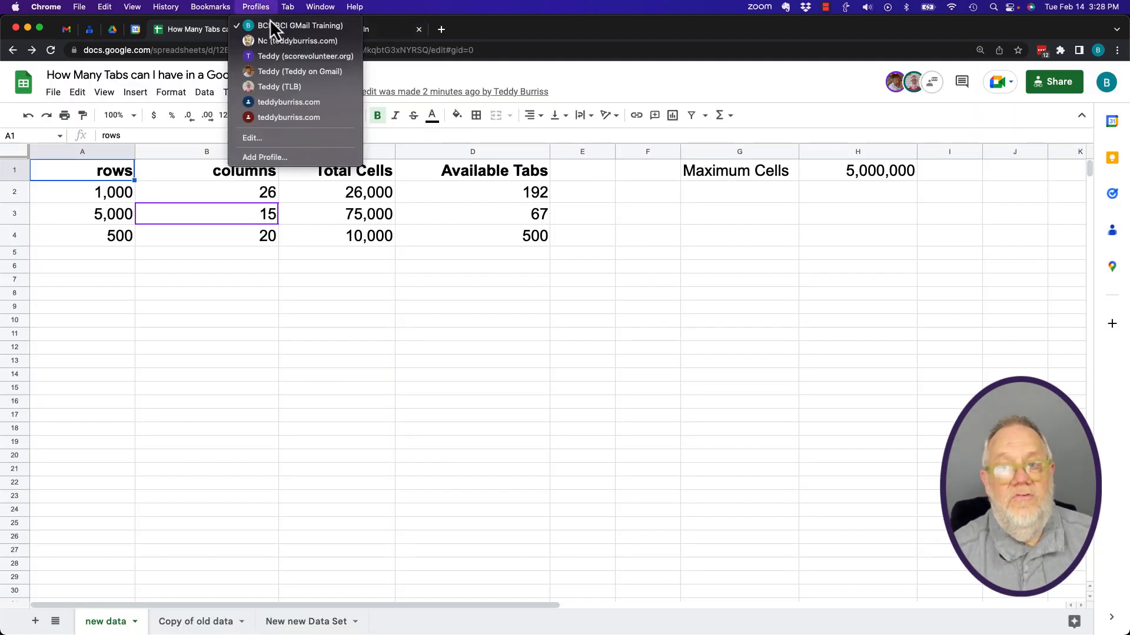
pyautogui.click(277, 90)
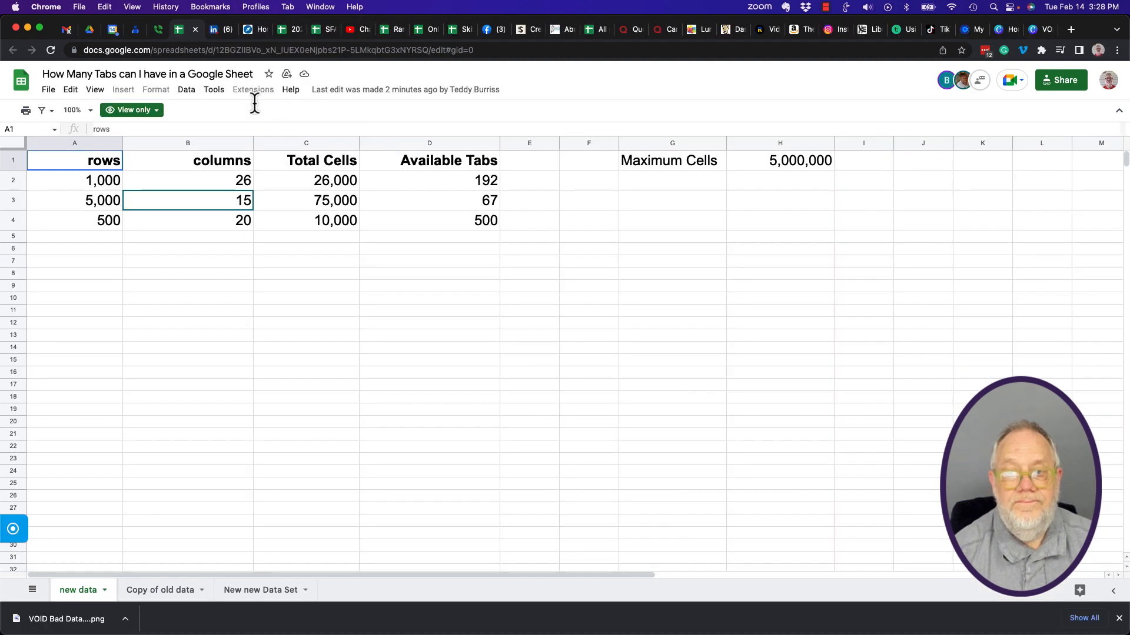
pyautogui.click(302, 337)
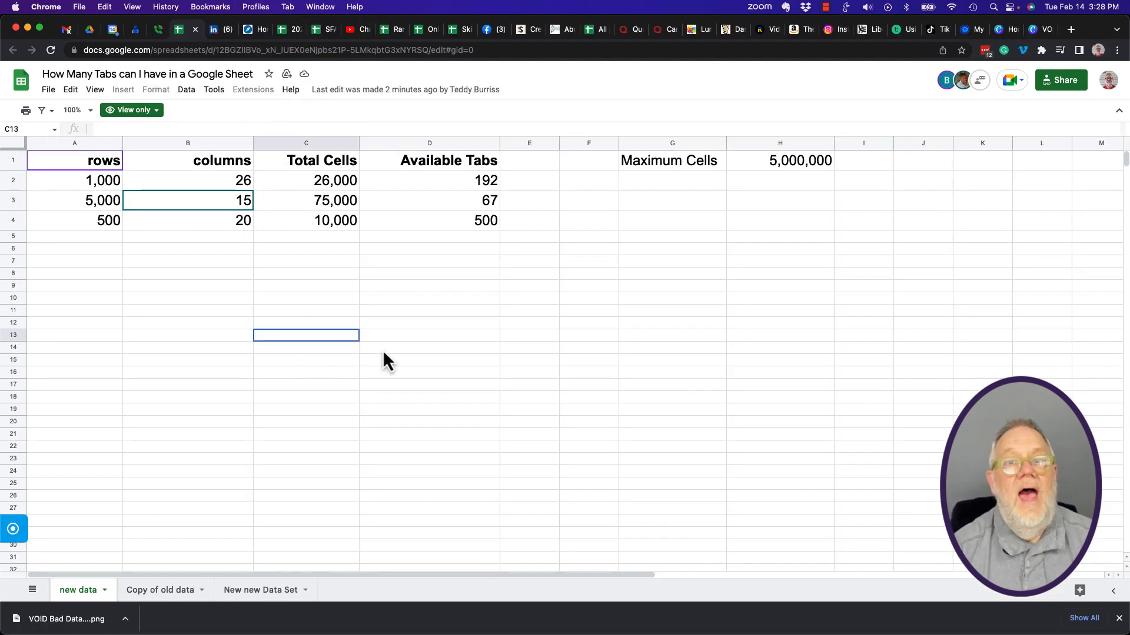
pyautogui.click(158, 111)
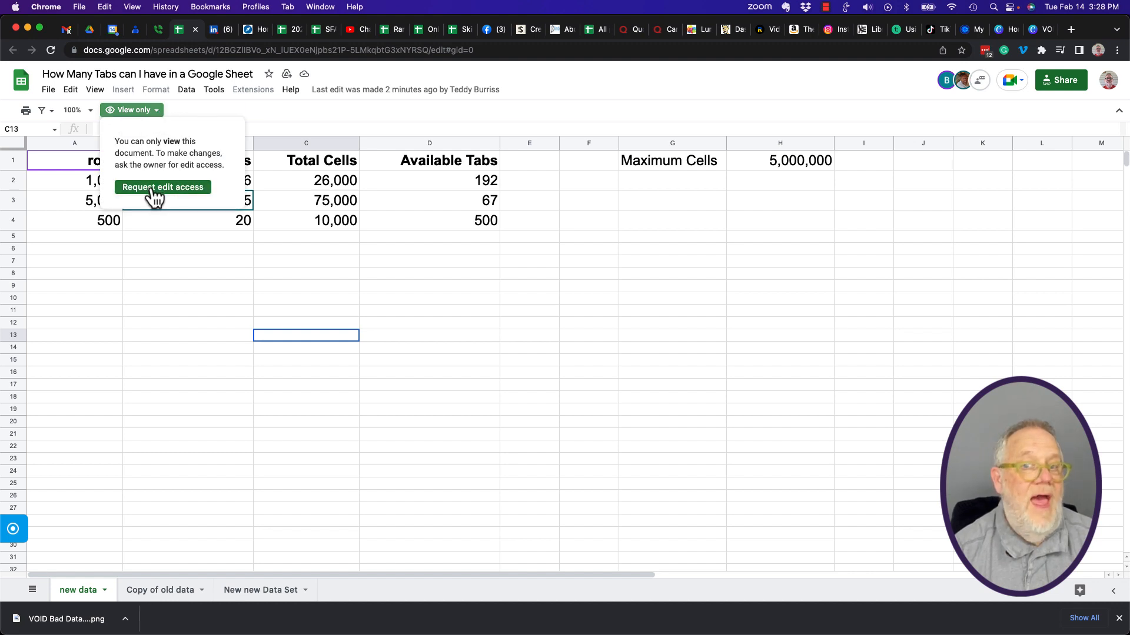
pyautogui.click(155, 274)
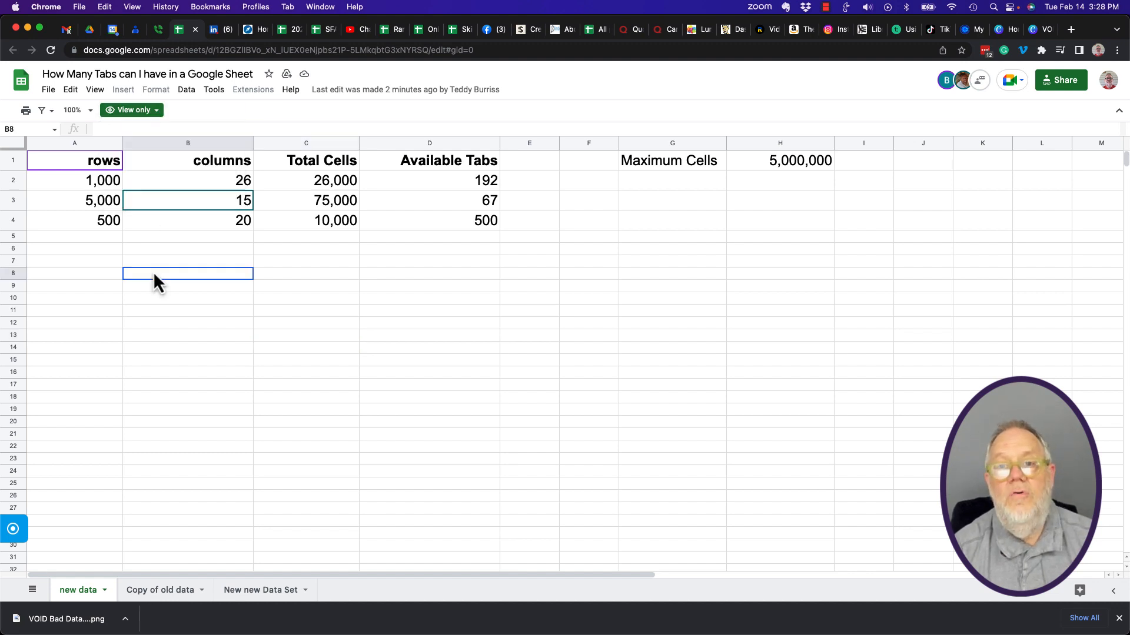
# - Examine which edit, view and data commands are available with view-only access
pyautogui.click(71, 90)
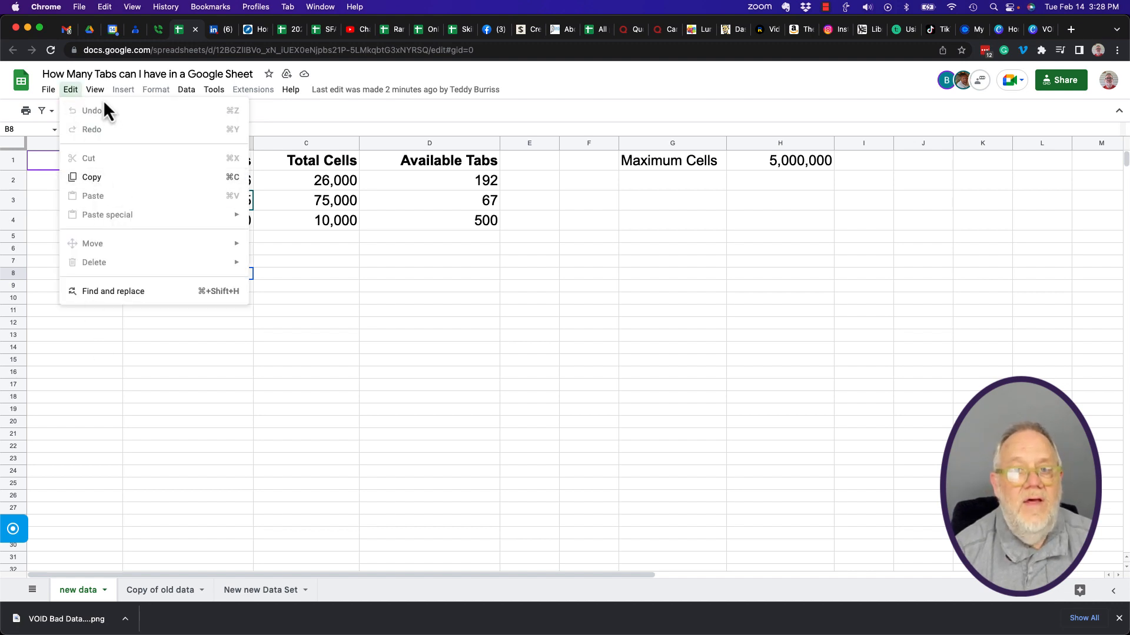
pyautogui.moveTo(94, 90)
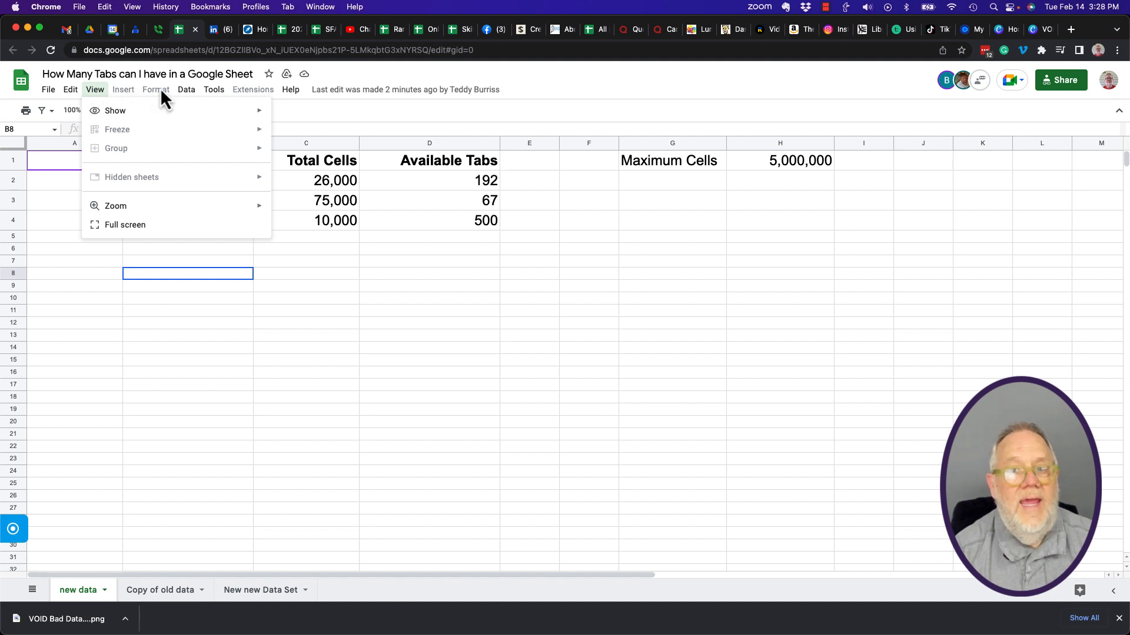
pyautogui.moveTo(187, 96)
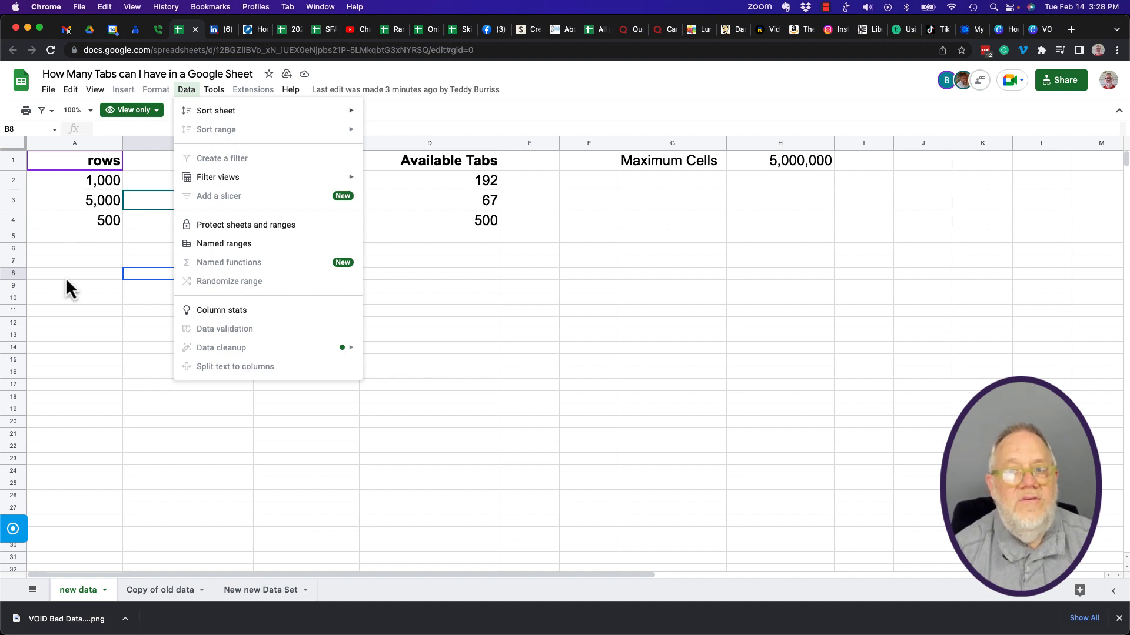
pyautogui.click(87, 324)
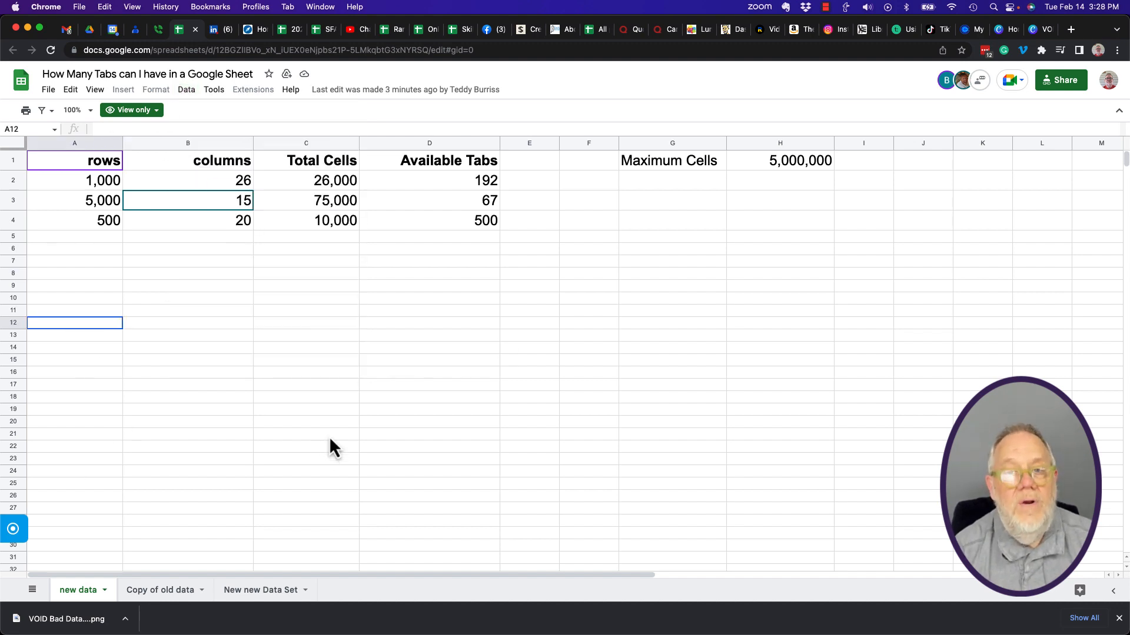
# - Open the Copy of old data sheet and check which sheet options, including Copy to, a viewer can use
pyautogui.click(146, 595)
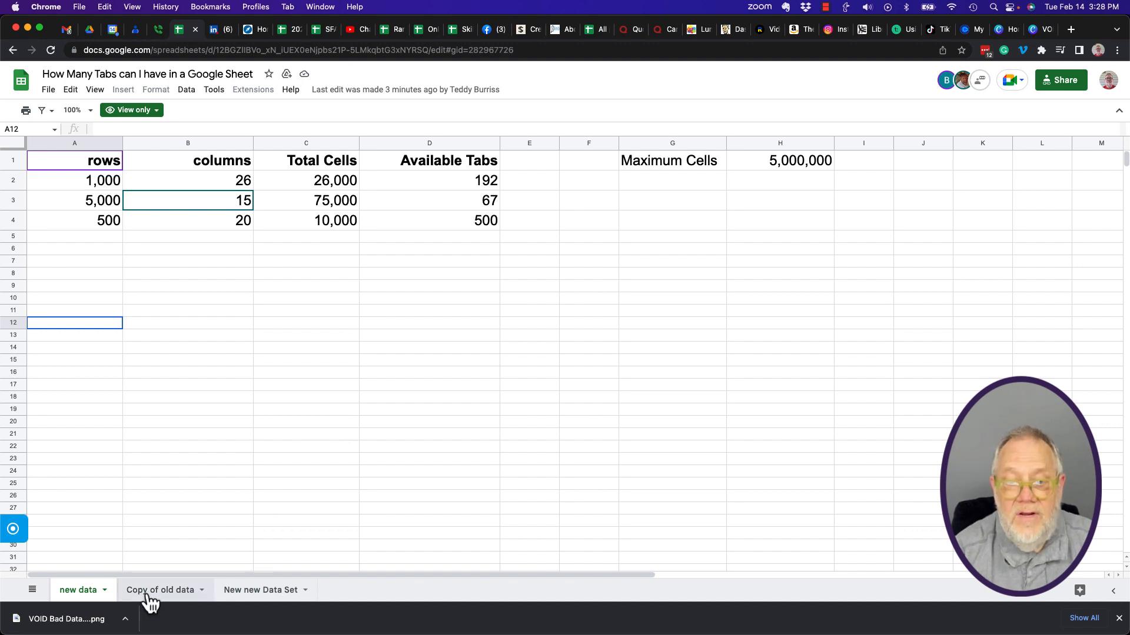
pyautogui.click(203, 592)
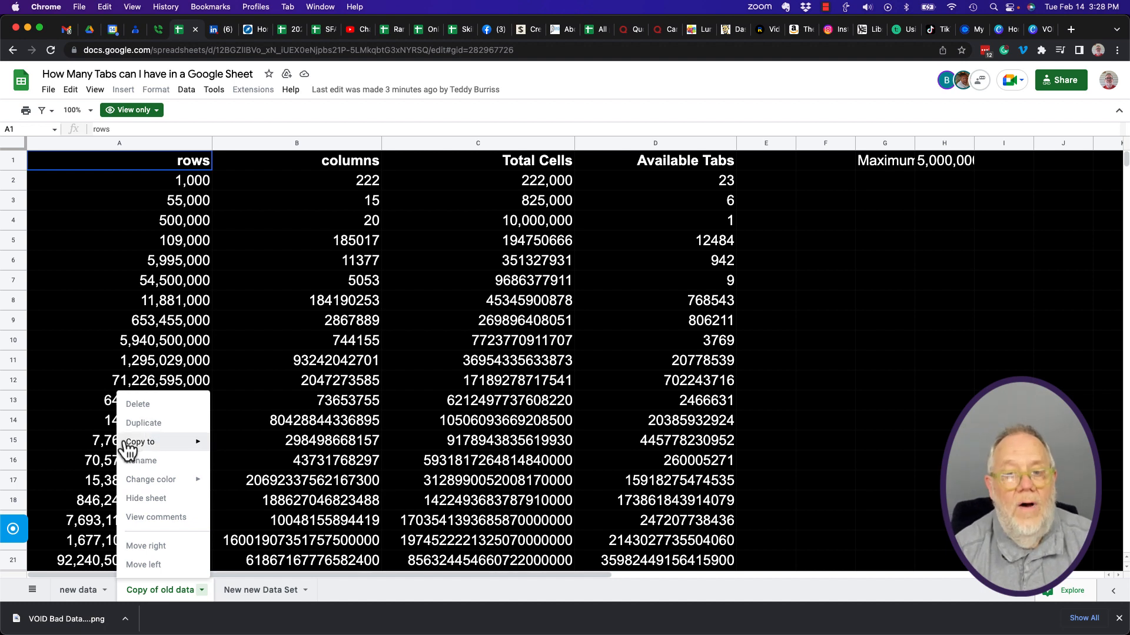
pyautogui.moveTo(143, 449)
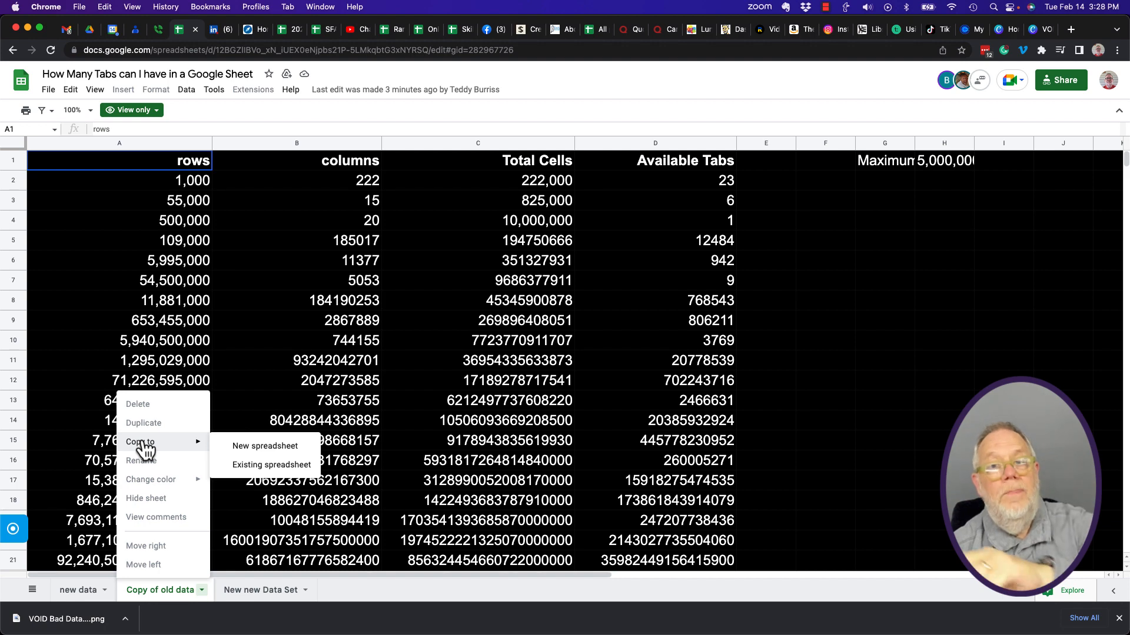
pyautogui.click(314, 116)
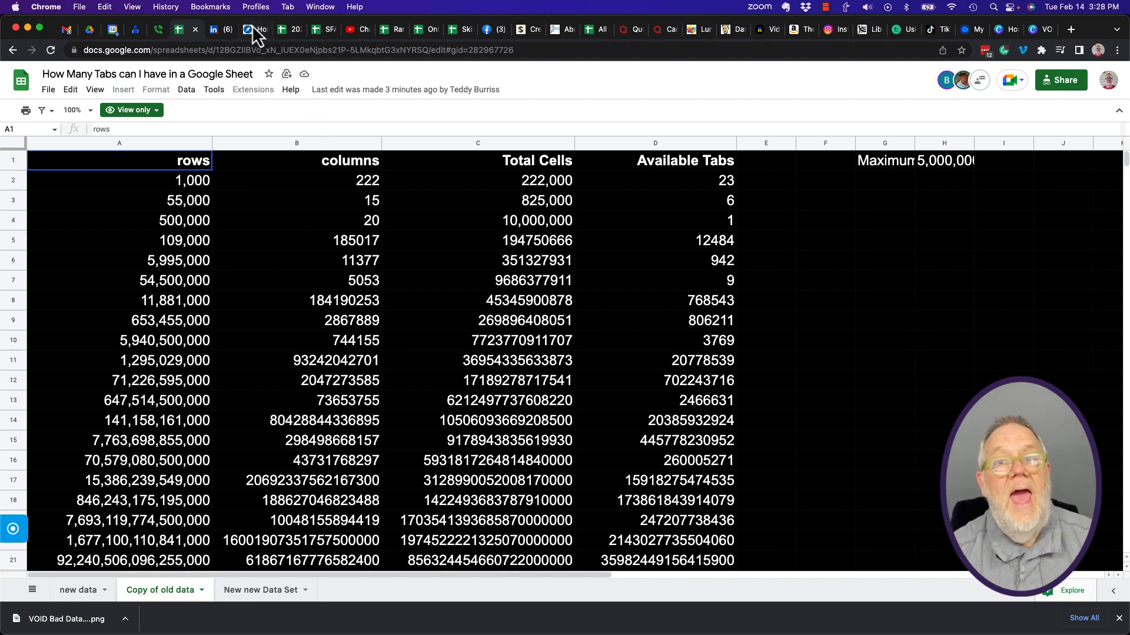
# - Switch to the browser profile of the Gmail account that has editor access to the spreadsheet
pyautogui.click(256, 7)
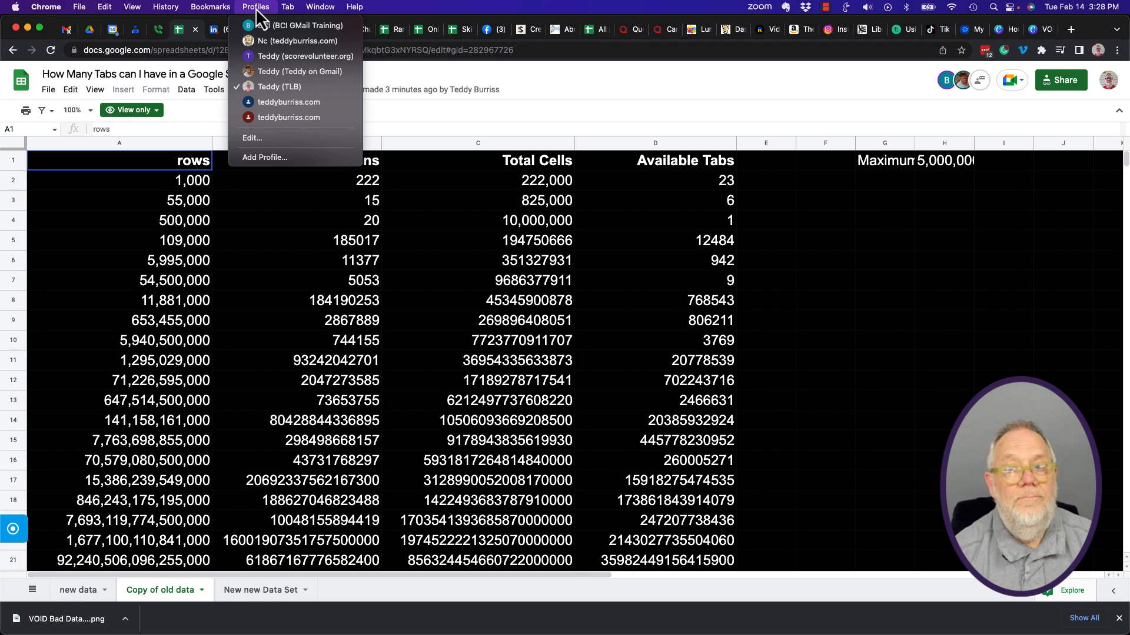
pyautogui.click(269, 73)
pyautogui.click(298, 300)
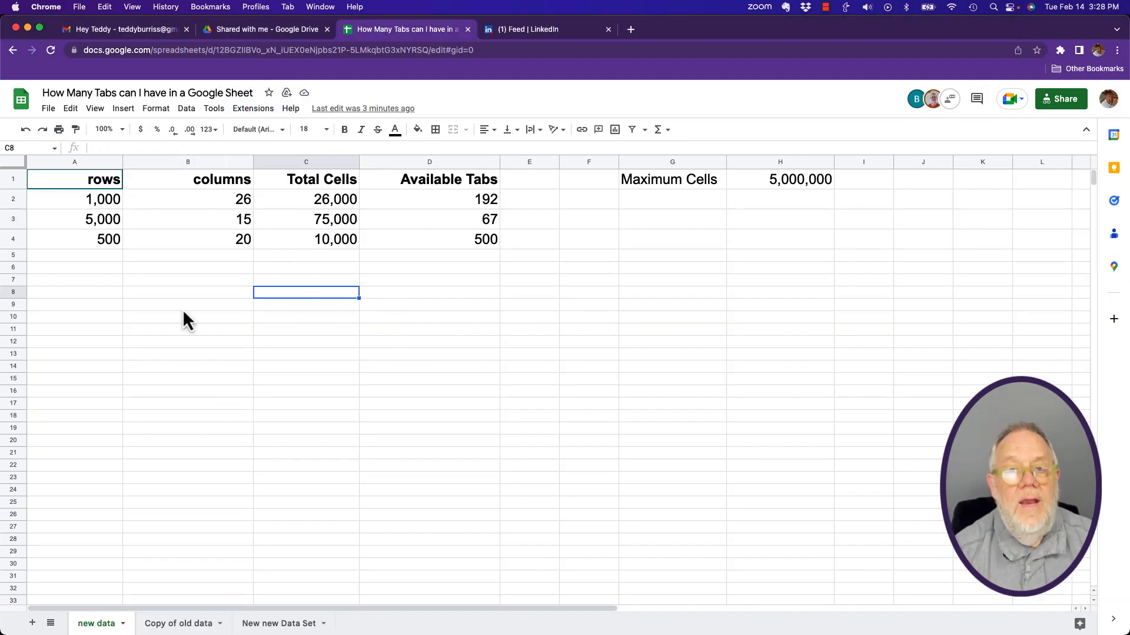
# - Examine the insert, format and extension commands available to the editor account
pyautogui.click(71, 109)
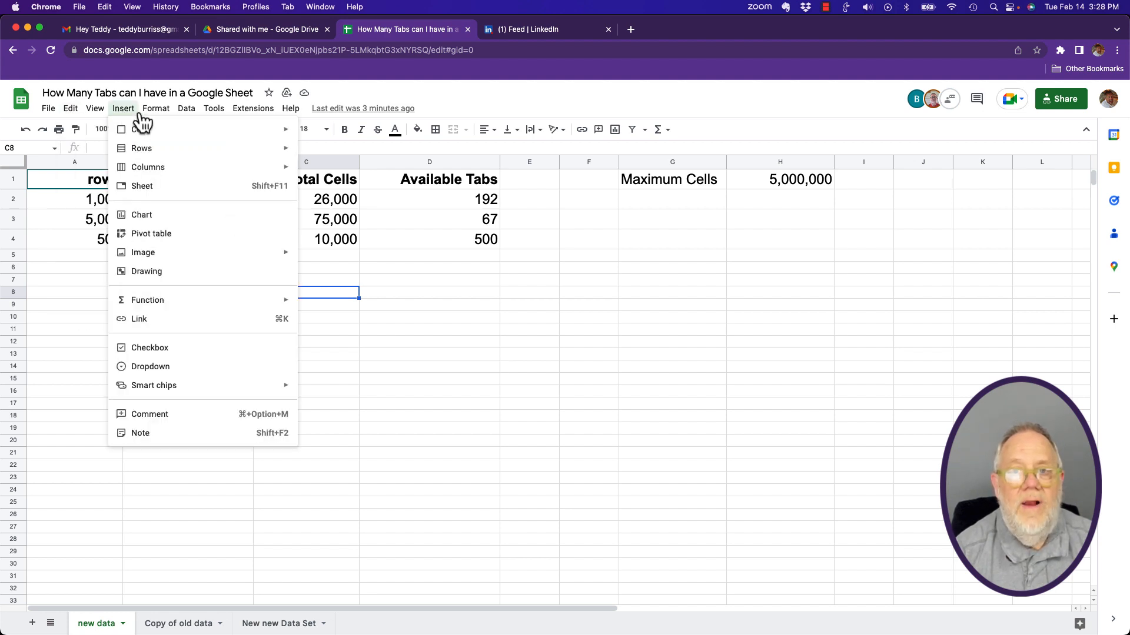
pyautogui.moveTo(171, 120)
pyautogui.moveTo(253, 118)
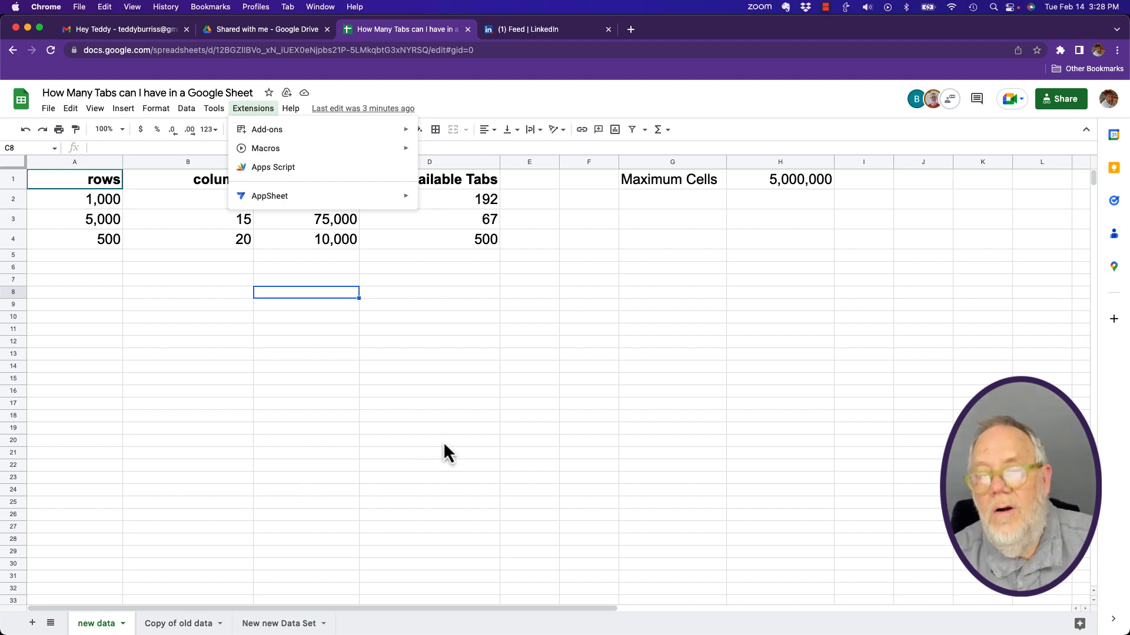
# - View the spreadsheet's version history and return to the new data sheet
pyautogui.click(48, 109)
pyautogui.click(50, 111)
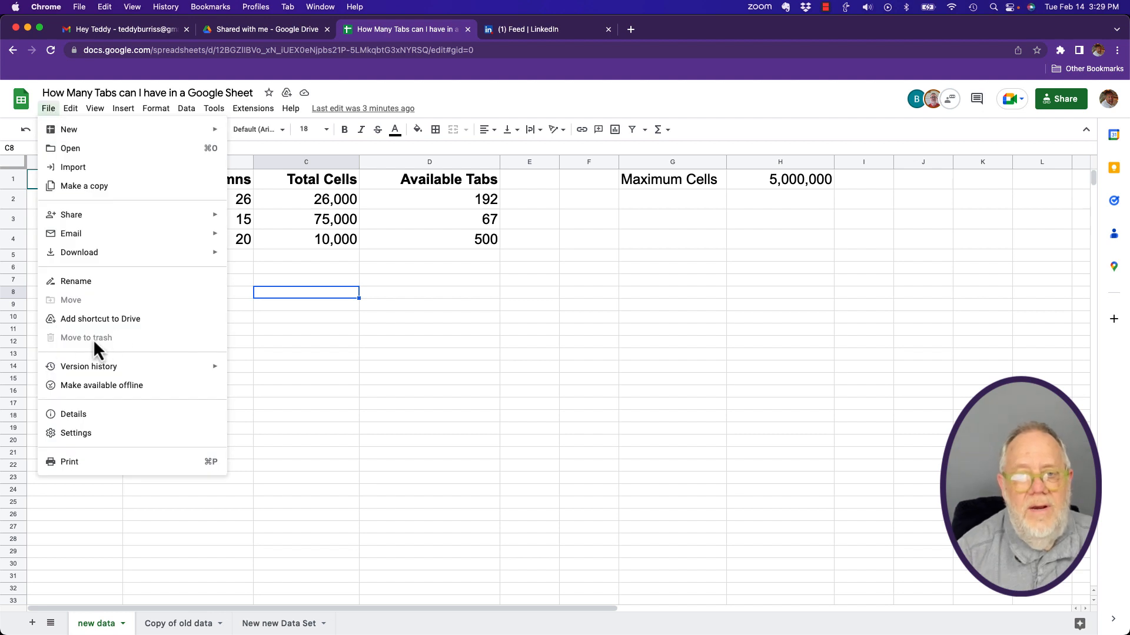
pyautogui.moveTo(99, 370)
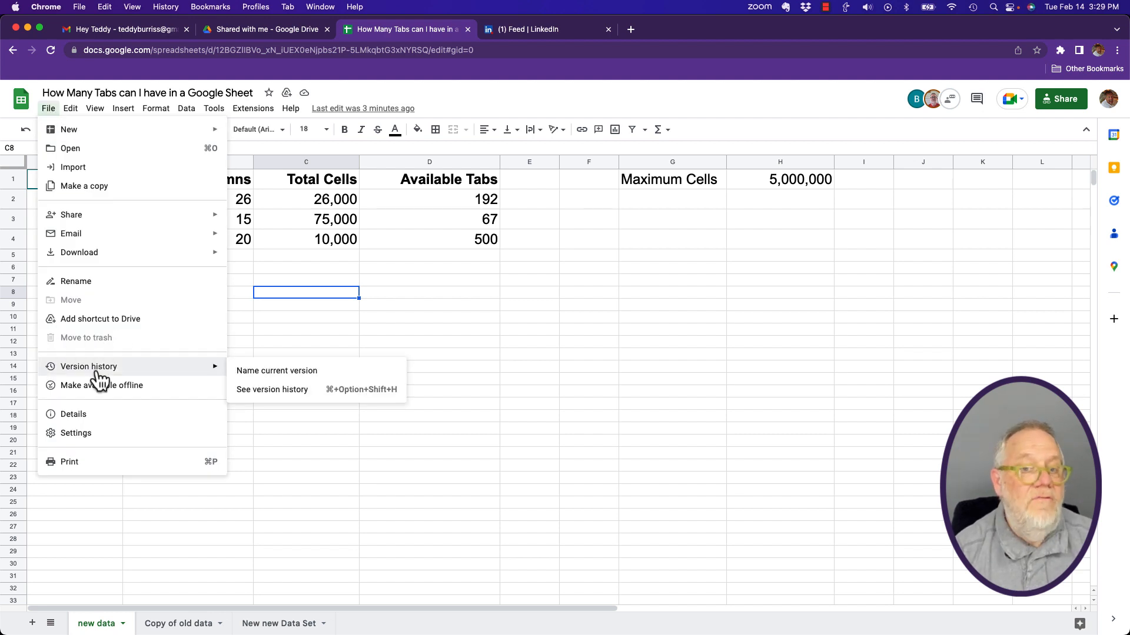
pyautogui.click(262, 390)
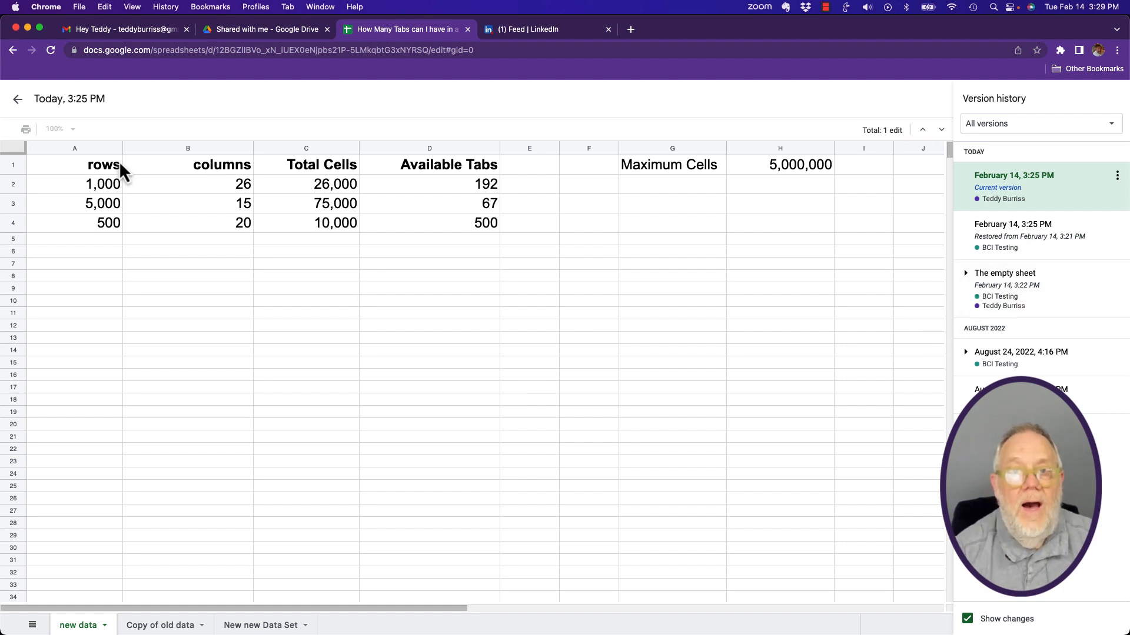
pyautogui.click(18, 99)
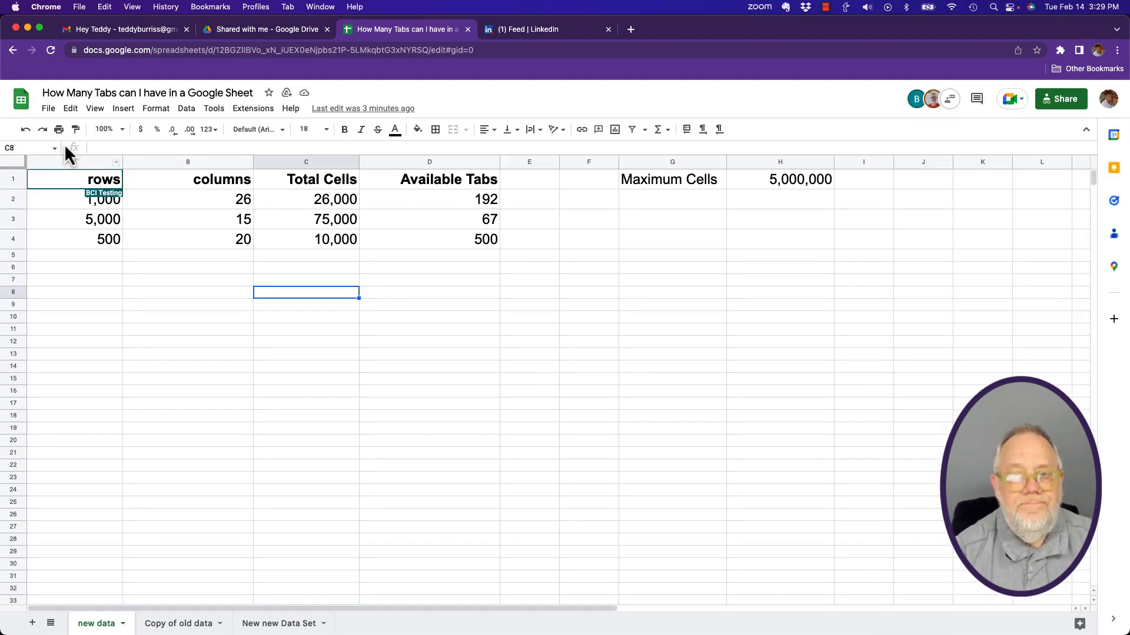
pyautogui.click(228, 333)
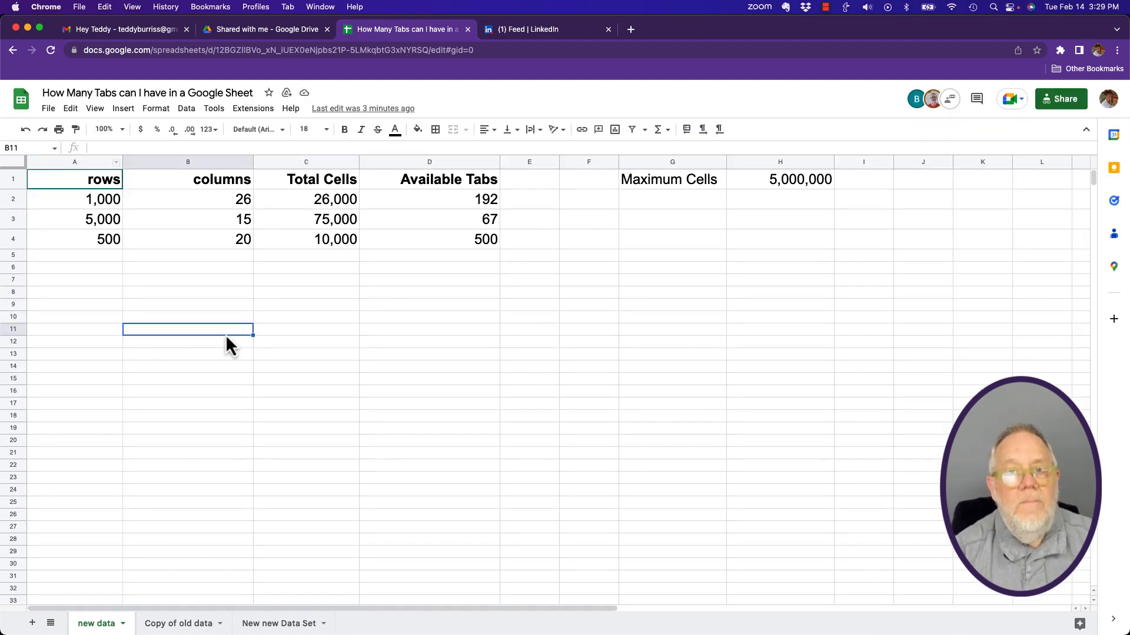
# - Open the Copy of old data sheet and set the rows value in cell A2 to 4000
pyautogui.click(235, 199)
pyautogui.click(187, 623)
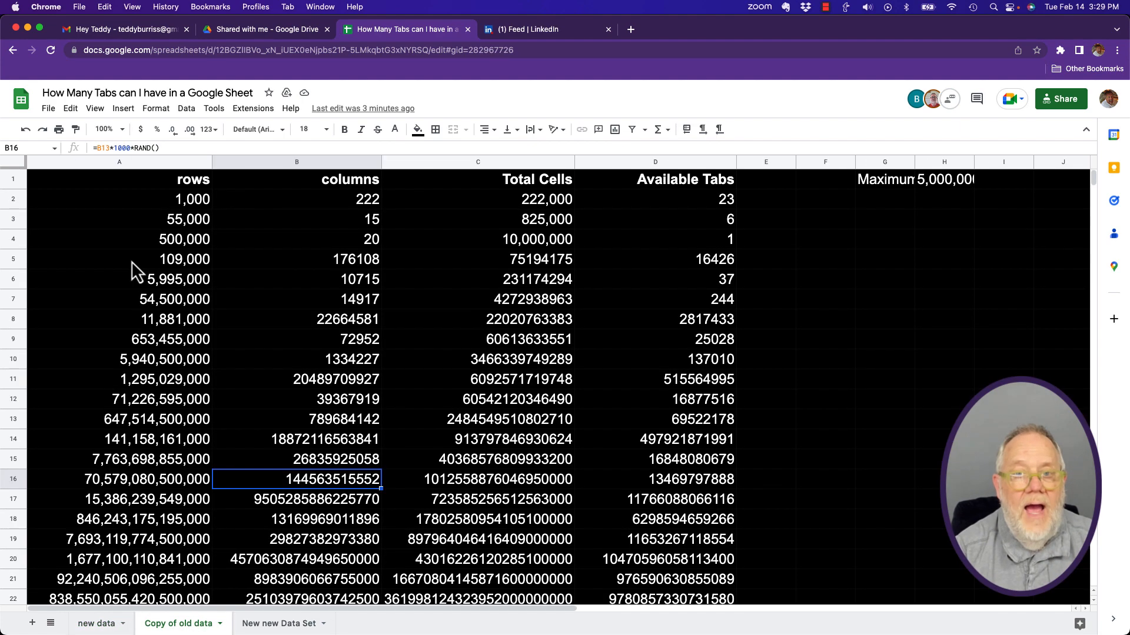
pyautogui.click(203, 200)
pyautogui.write('4,0')
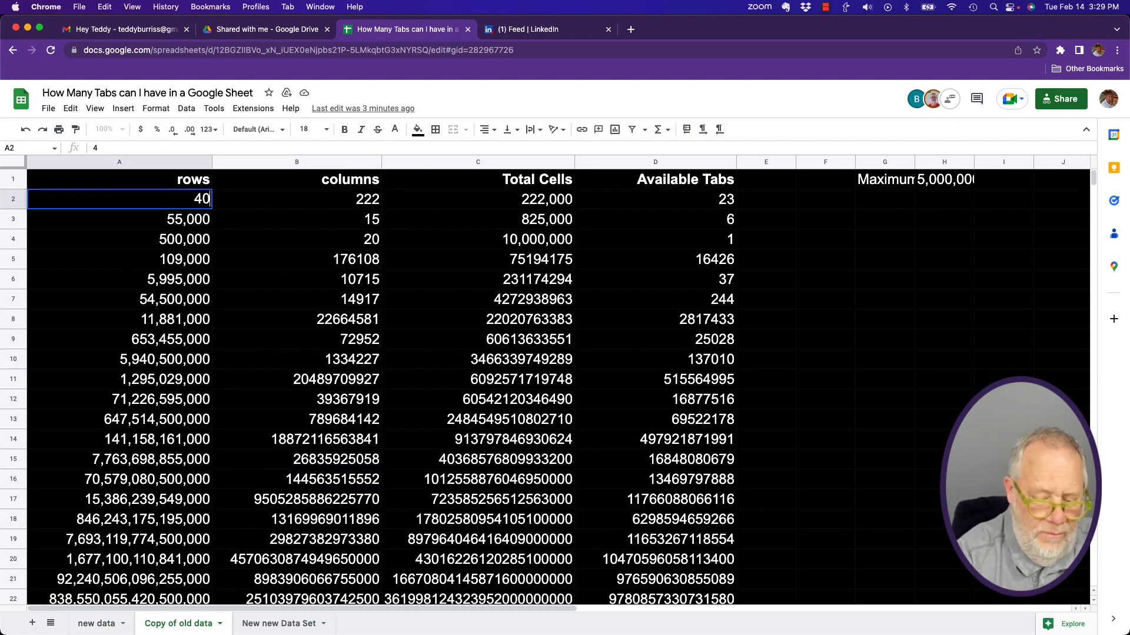
pyautogui.write('00')
pyautogui.press('Return')
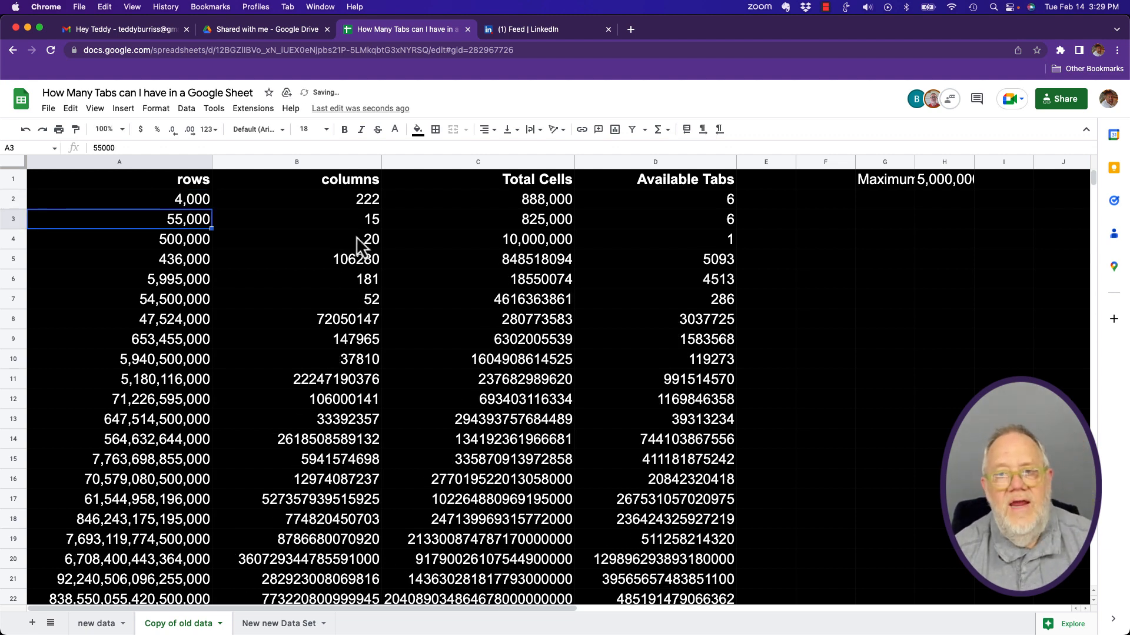
# - Set the columns value in cell B2 to 2222222
pyautogui.click(365, 200)
pyautogui.write('22222')
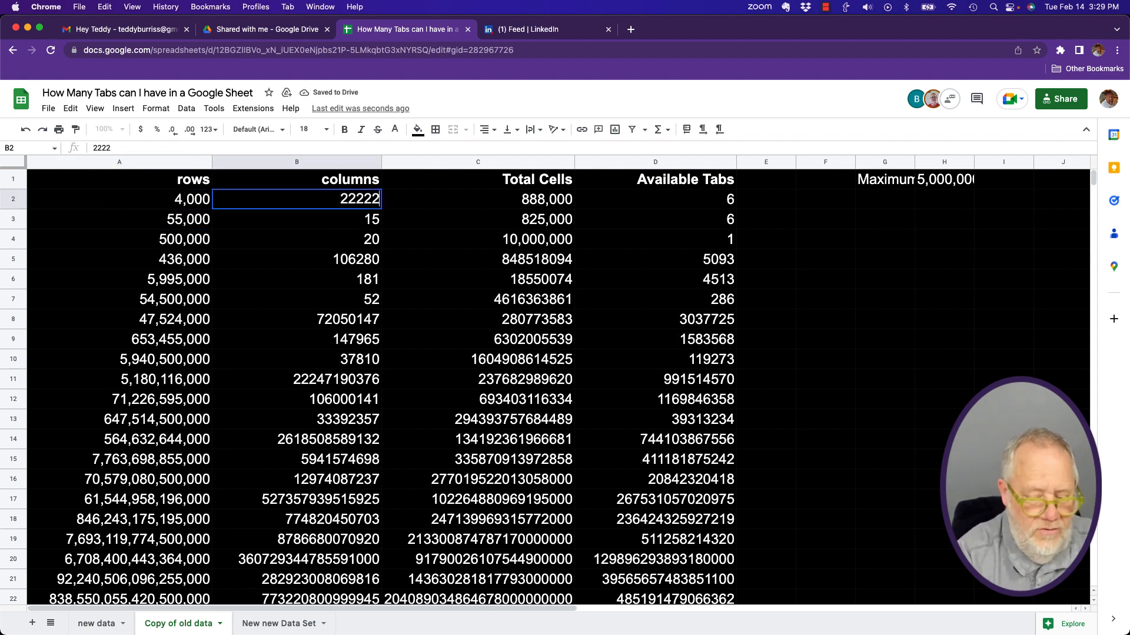
pyautogui.write('22')
pyautogui.press('Return')
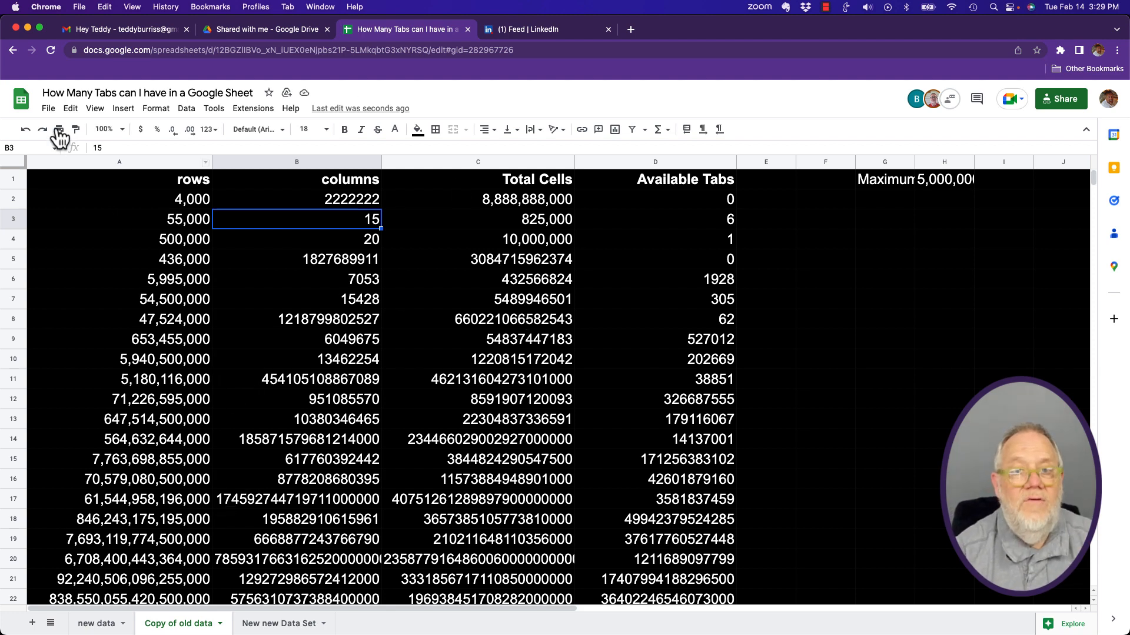
# - Name the current version of the spreadsheet "Pre - Deletion of Sheets" and save it
pyautogui.click(49, 109)
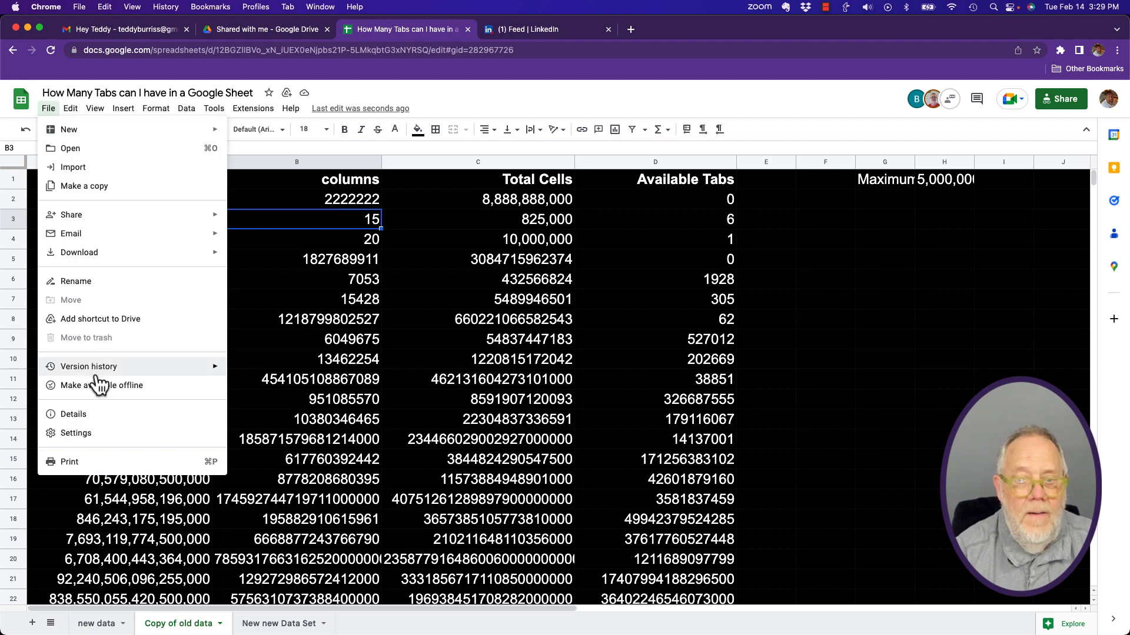
pyautogui.moveTo(94, 370)
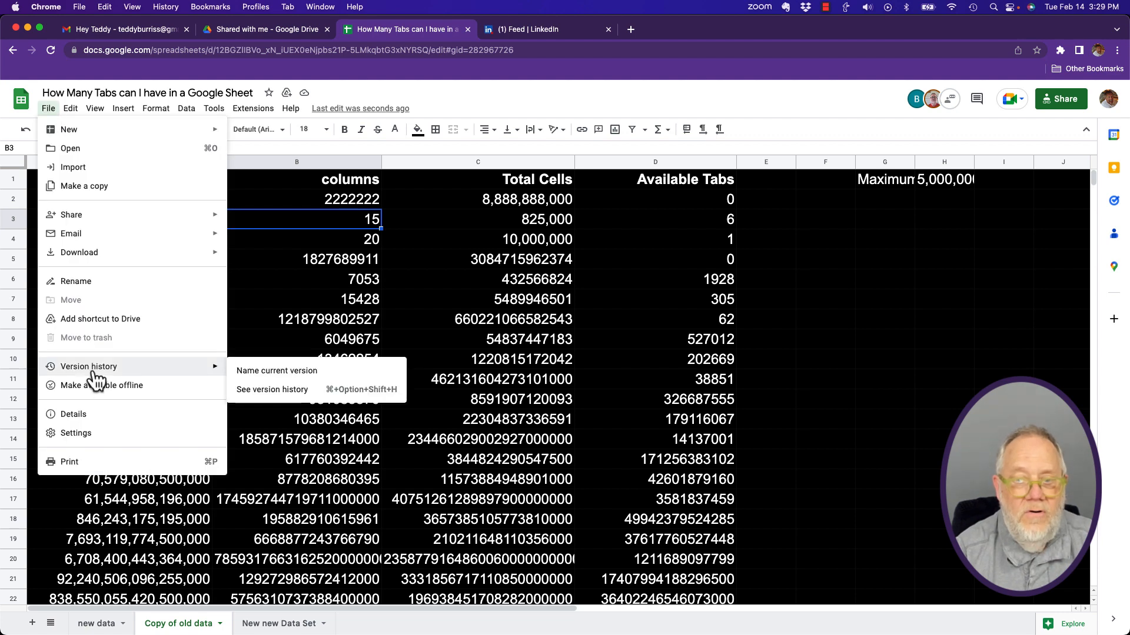
pyautogui.click(259, 376)
pyautogui.write('Pre - Deletion of Sheets')
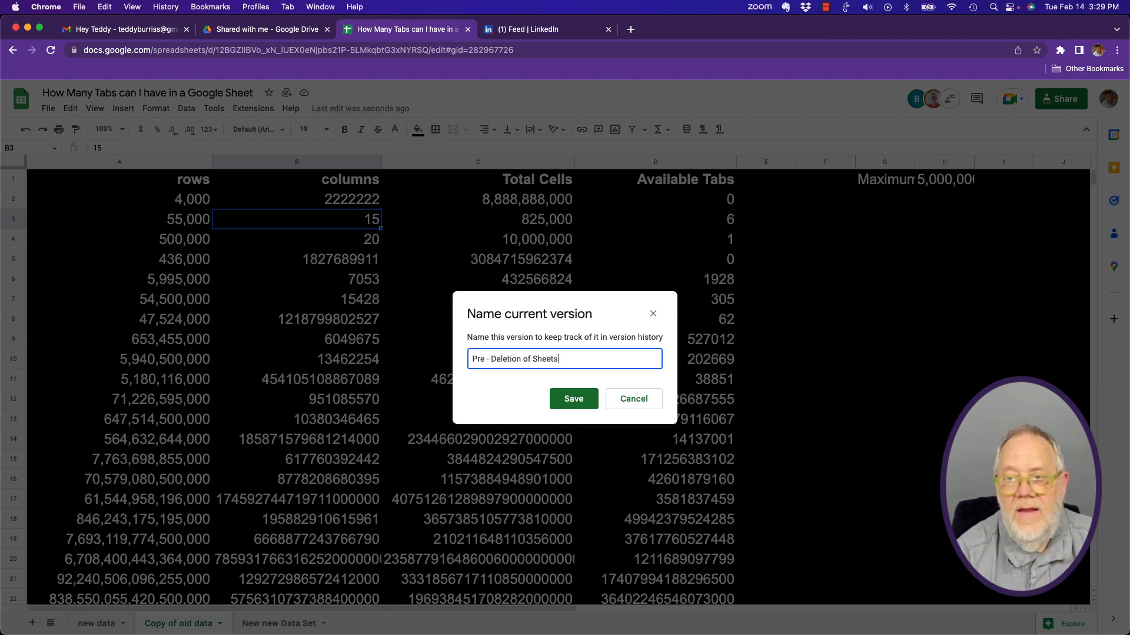
pyautogui.click(573, 400)
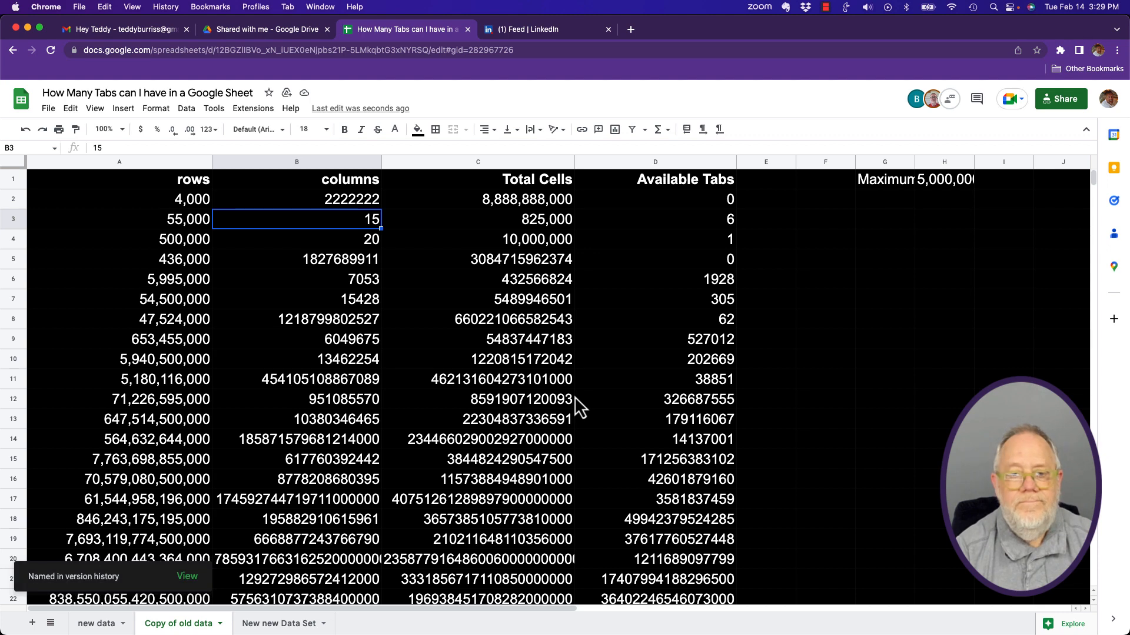
pyautogui.click(197, 379)
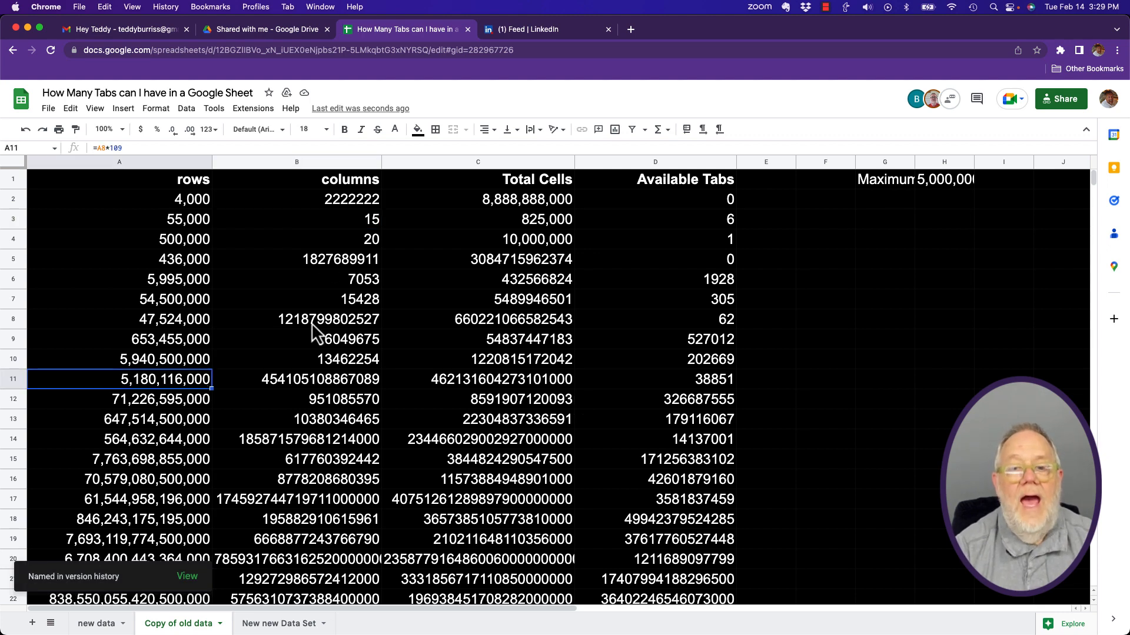
# - Delete the Copy of old data sheet from the spreadsheet
pyautogui.click(220, 625)
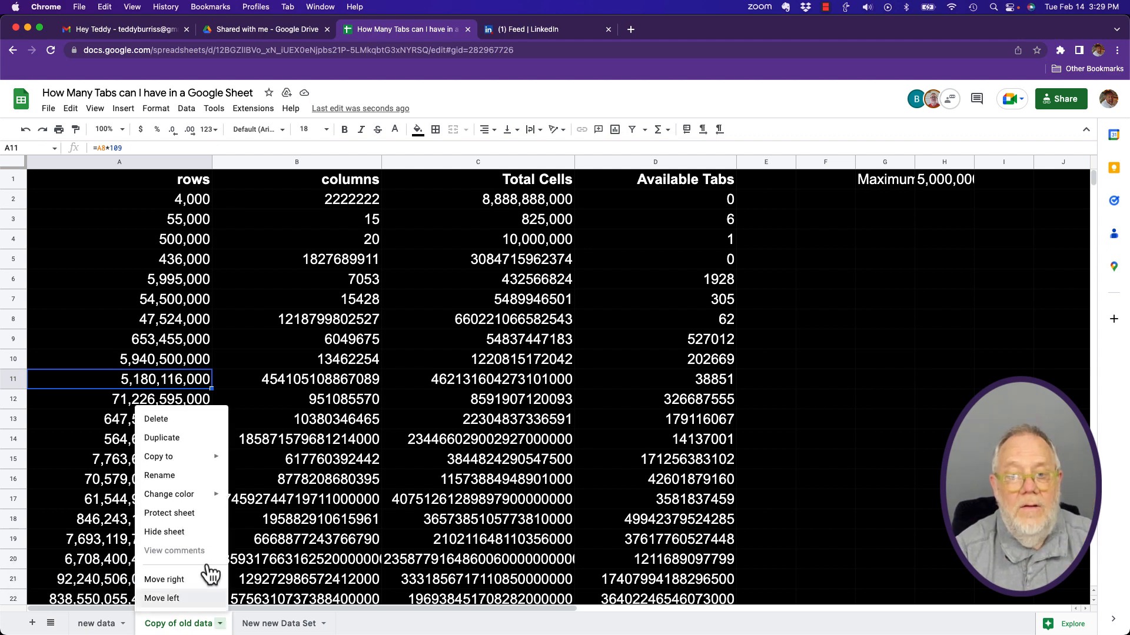
pyautogui.click(168, 420)
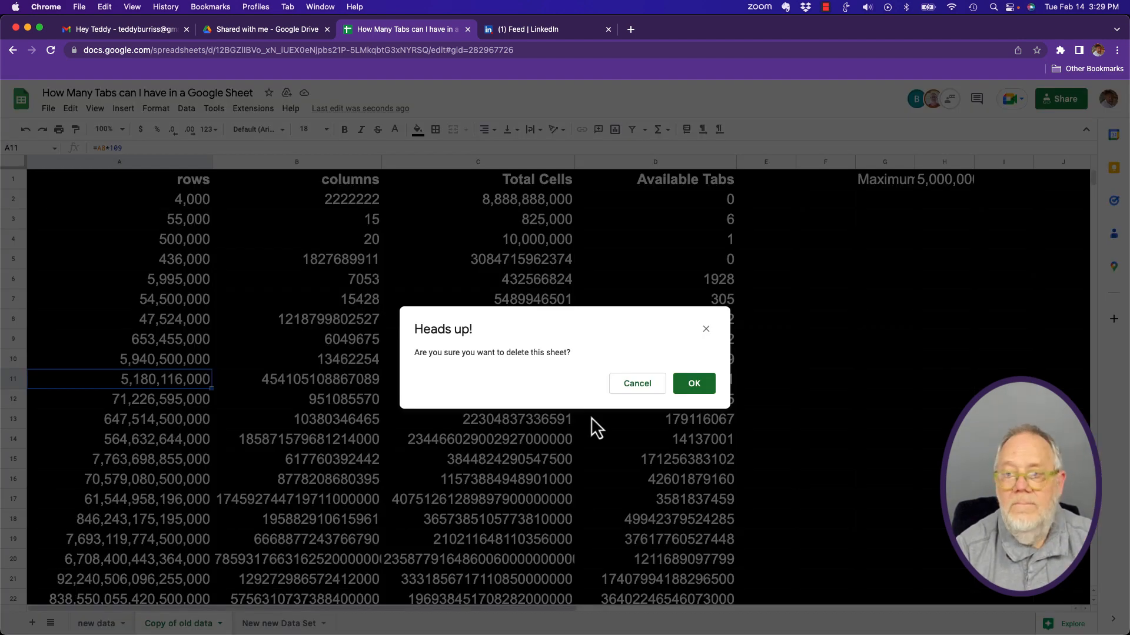
pyautogui.click(694, 385)
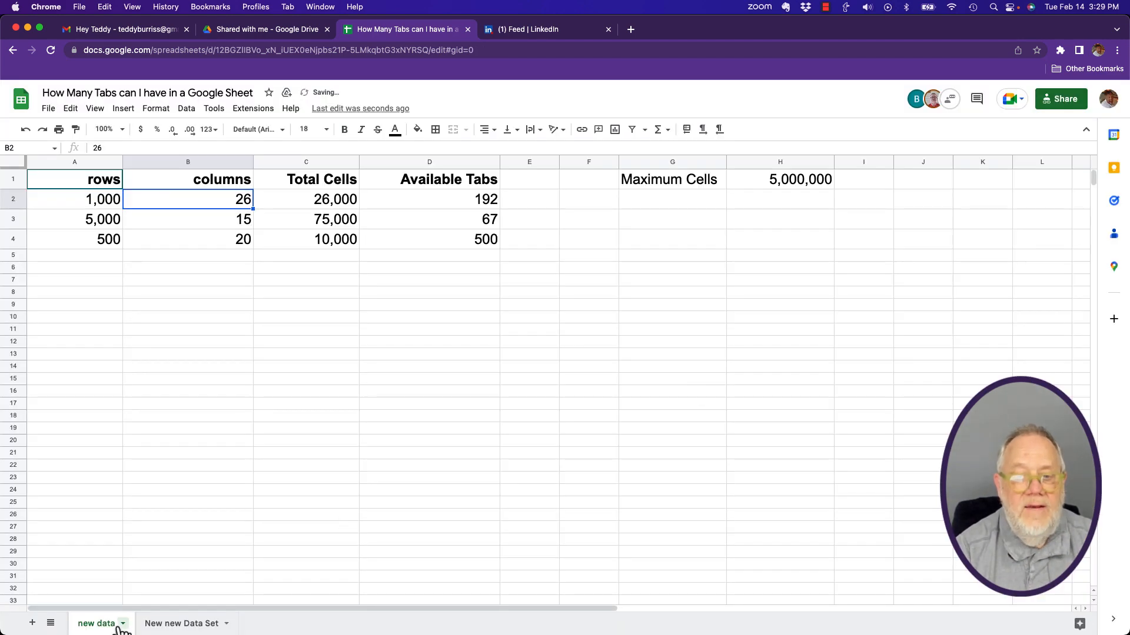
# - Duplicate the New new Data Set sheet within the spreadsheet
pyautogui.click(207, 628)
pyautogui.click(226, 624)
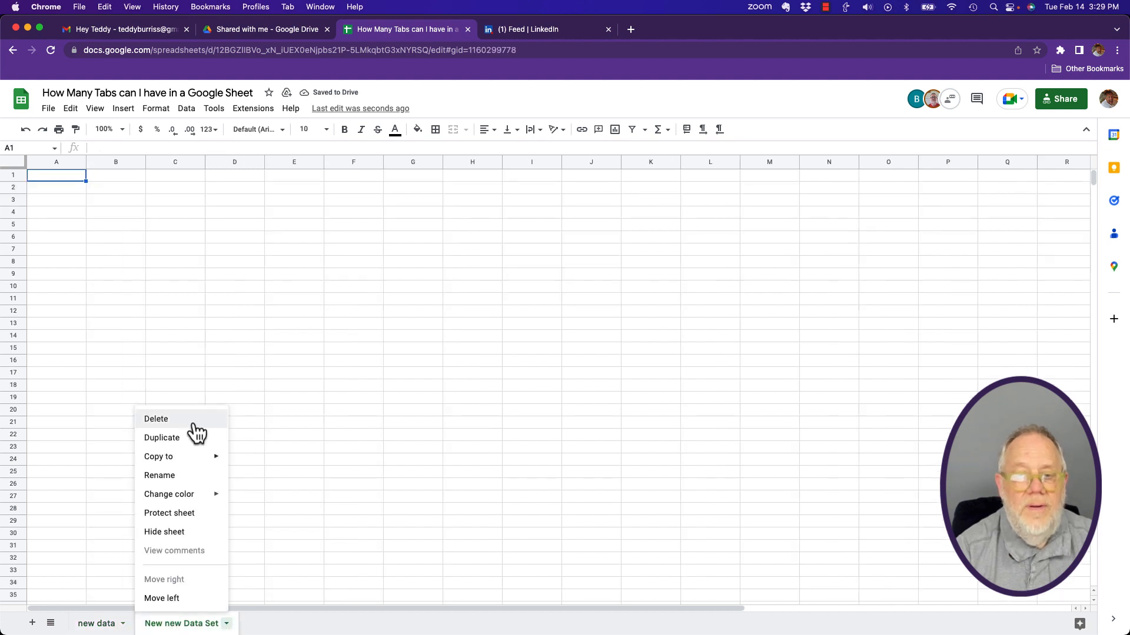
pyautogui.click(177, 441)
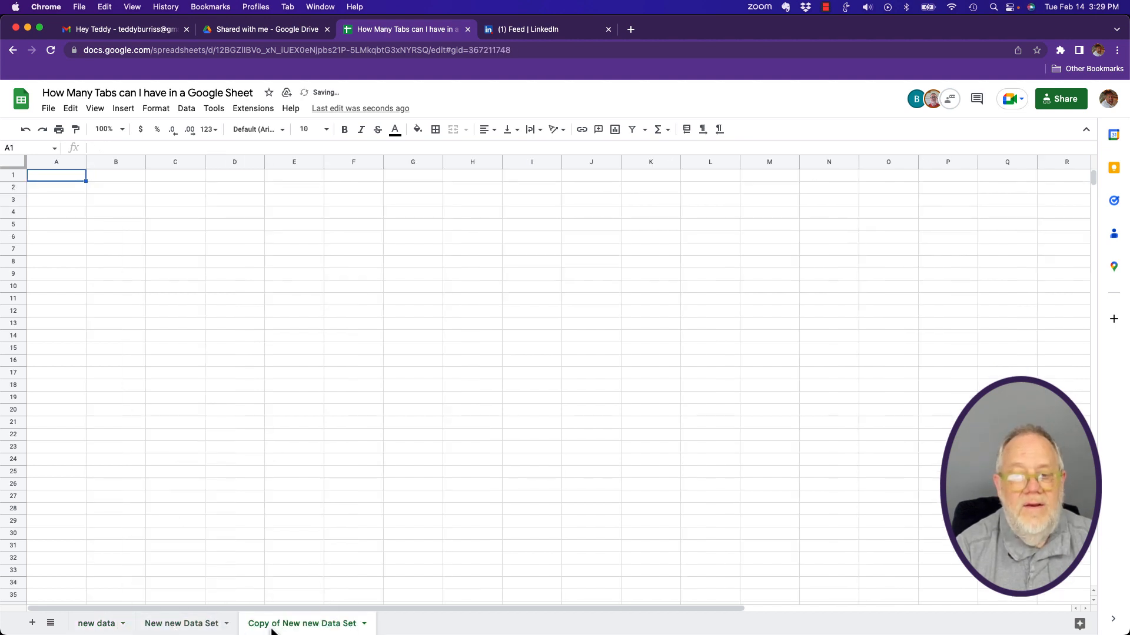
# - Rename the new data sheet as "Iffy data"
pyautogui.click(100, 624)
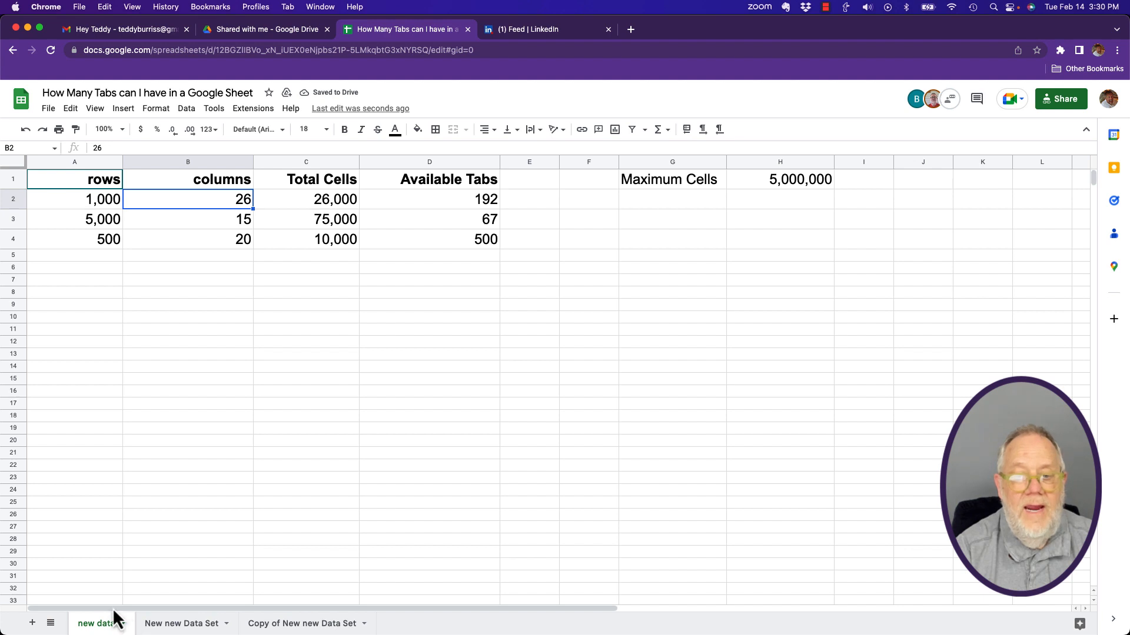
pyautogui.doubleClick(109, 626)
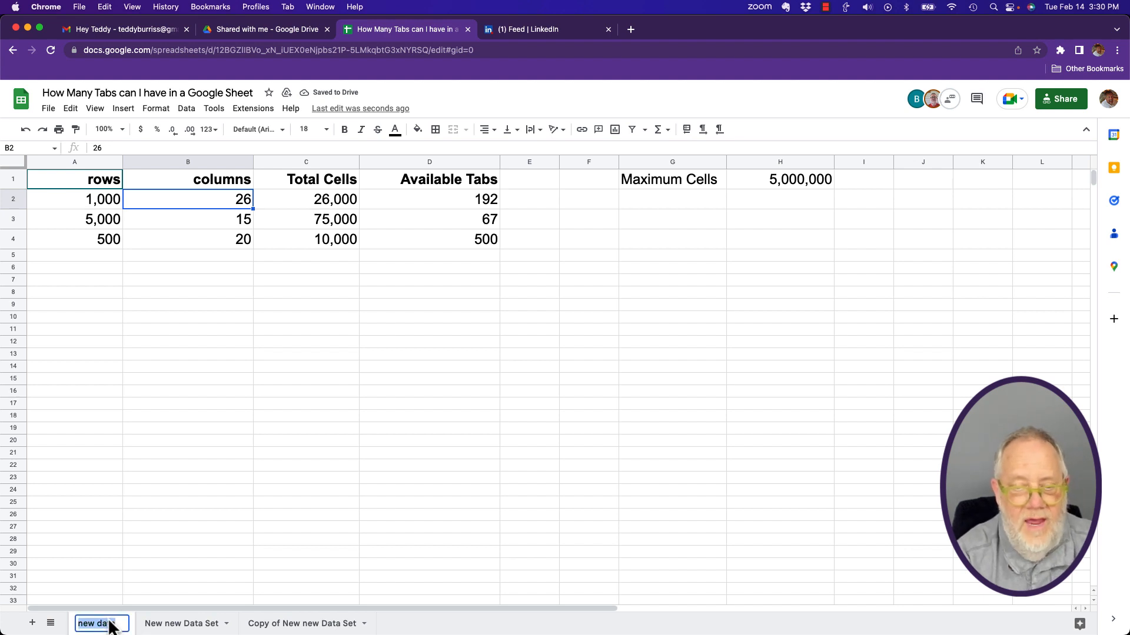
pyautogui.write('lff')
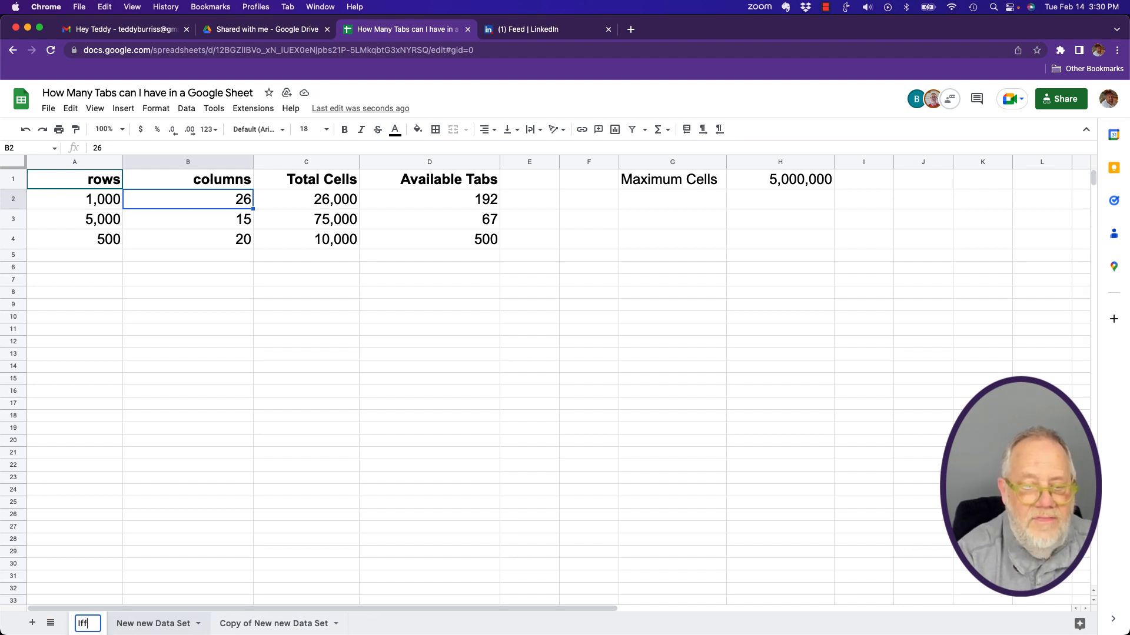
pyautogui.write('y data')
pyautogui.press('Return')
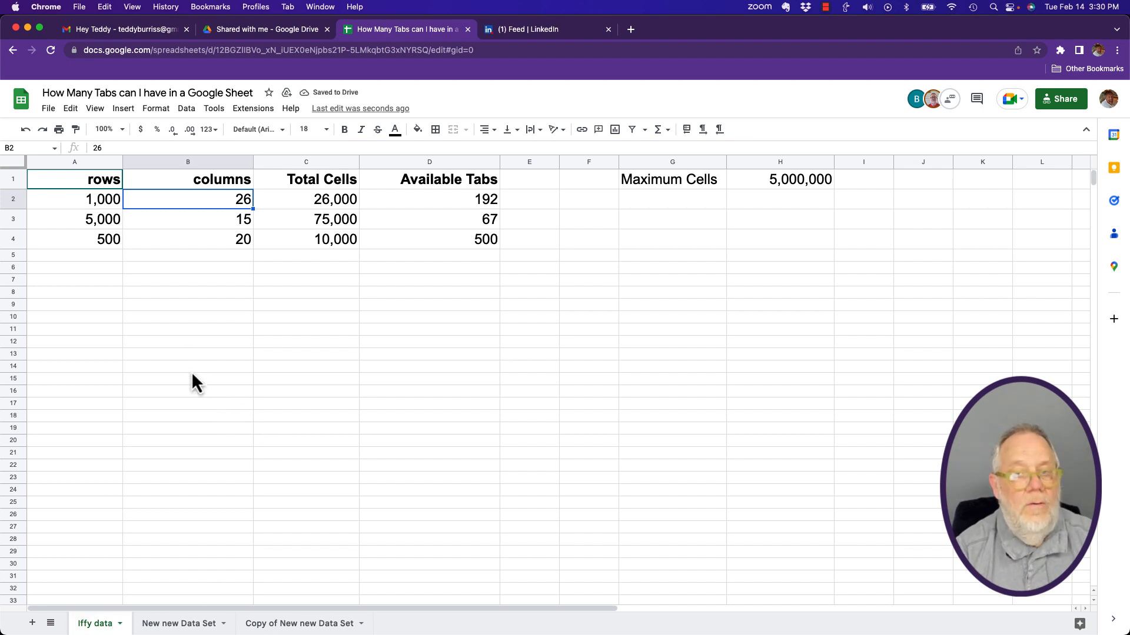
# - Restore the spreadsheet to the named version "Pre - Deletion of Sheets" and check the Copy of old data and New new Data Set sheets
pyautogui.click(48, 109)
pyautogui.moveTo(94, 370)
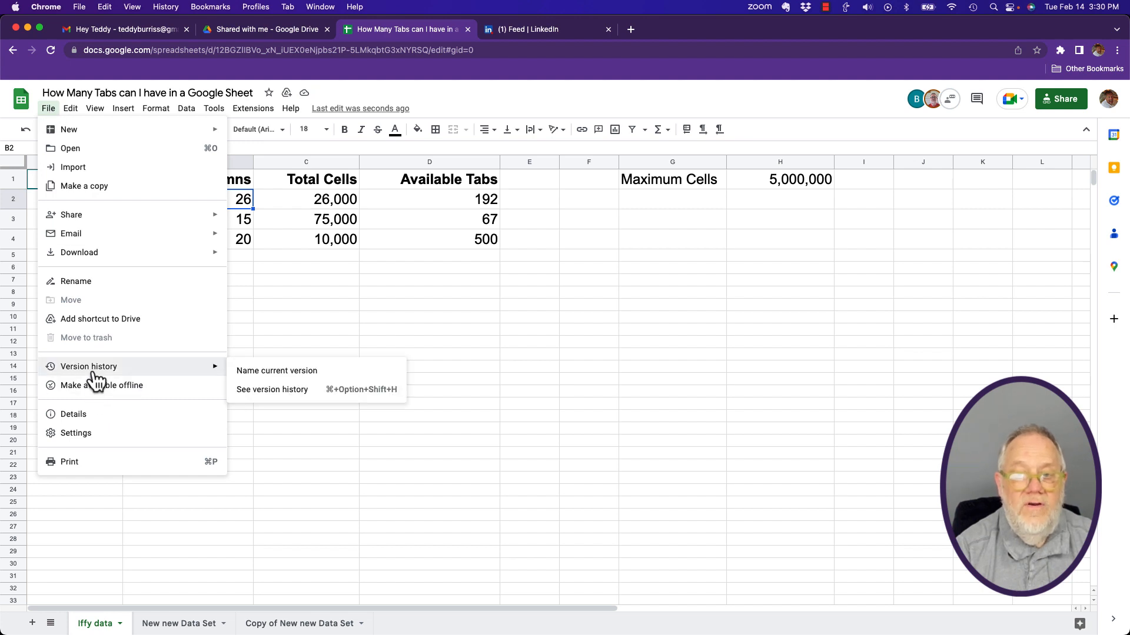
pyautogui.click(252, 390)
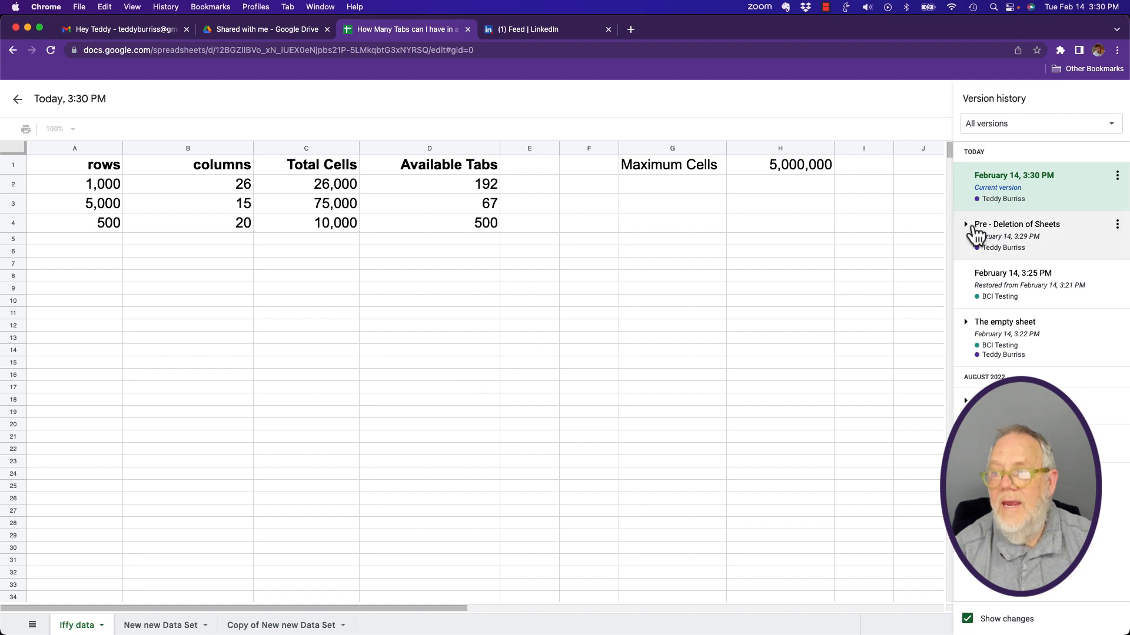
pyautogui.click(997, 231)
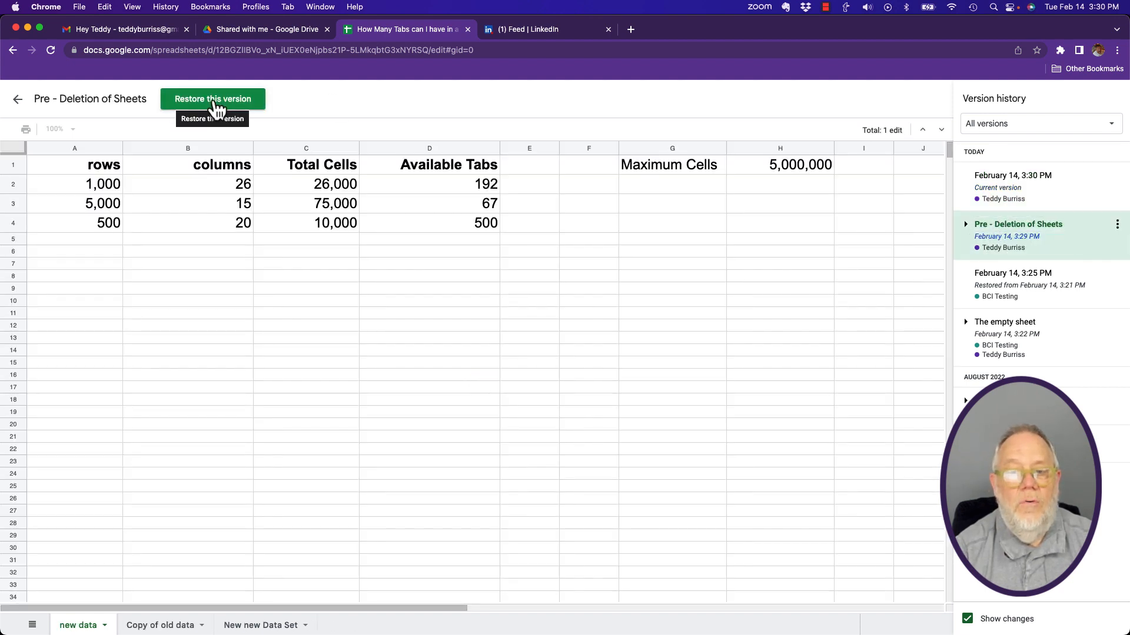
pyautogui.click(215, 102)
pyautogui.click(680, 387)
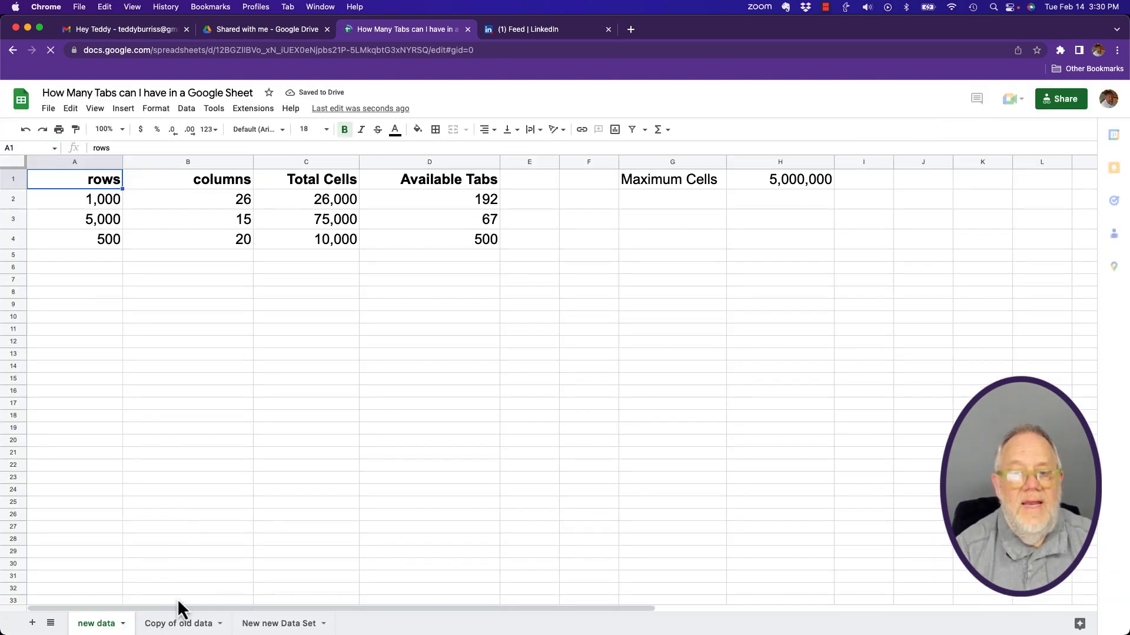
pyautogui.click(165, 630)
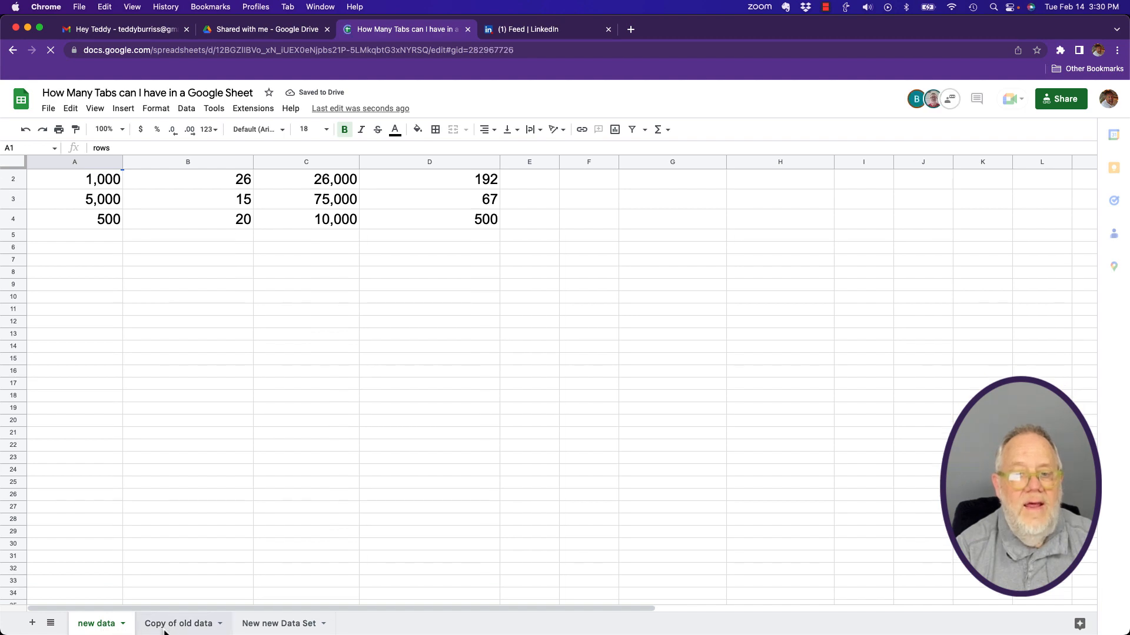
pyautogui.click(279, 627)
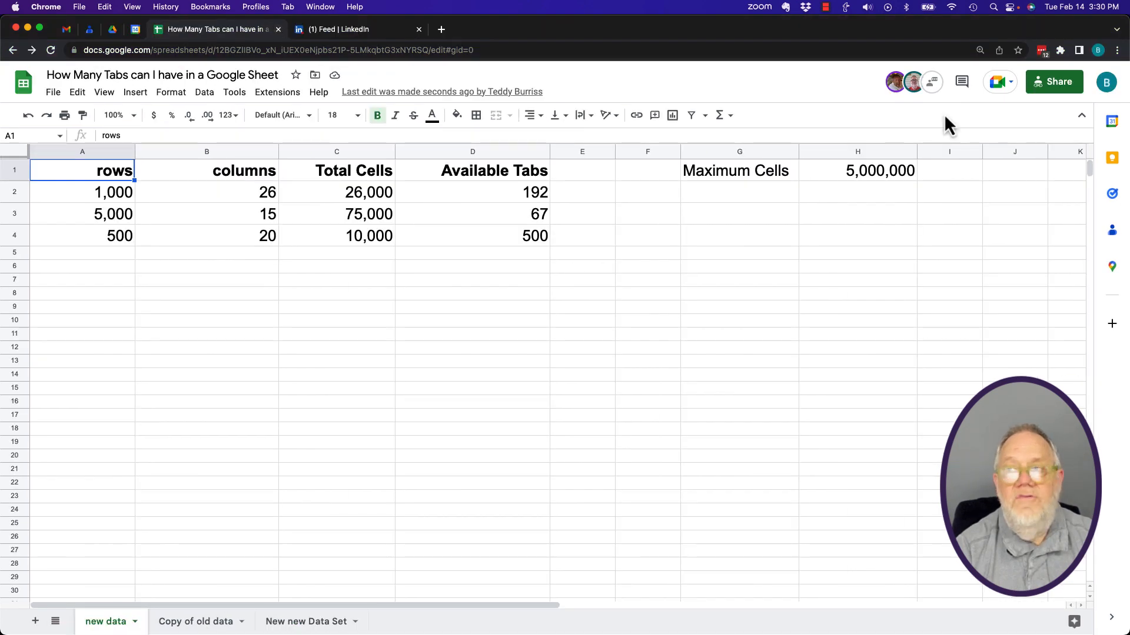
# - Open the spreadsheet's sharing settings from the owner's account
pyautogui.click(1039, 85)
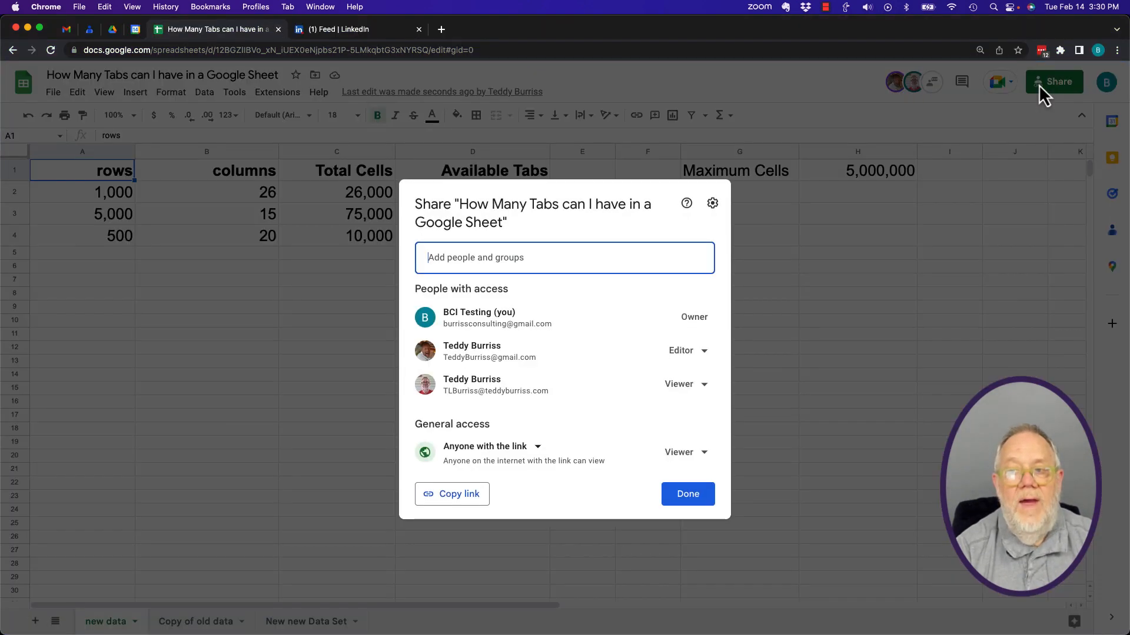